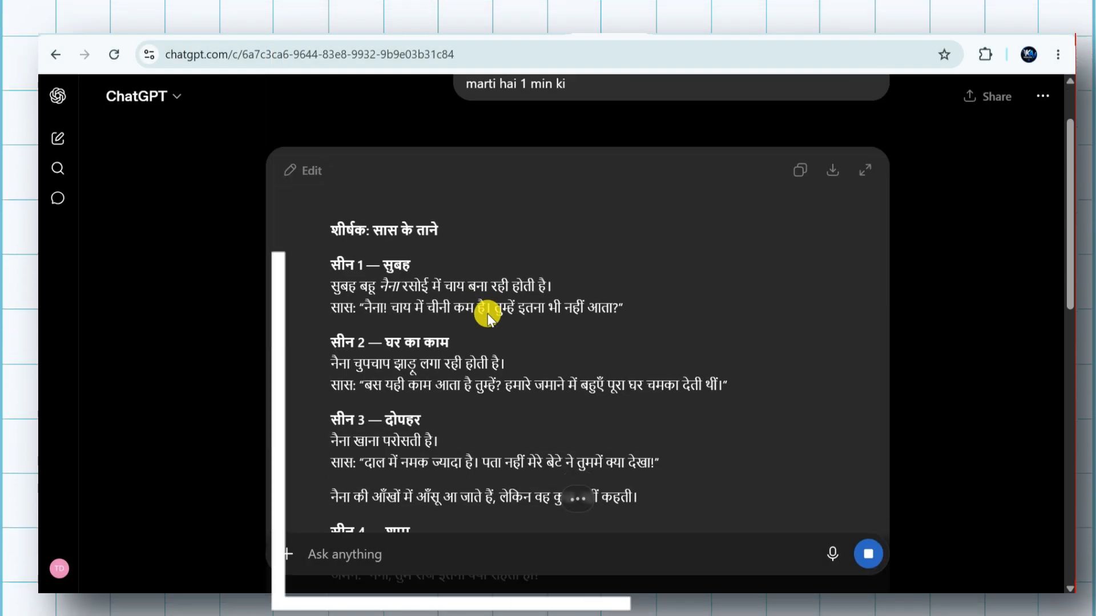
Read through the generated saas-bahu story script from the opening scene to the final line
{"action": "scroll", "coordinate": [488, 316], "scroll_direction": "down", "scroll_amount": 2}
{"action": "scroll", "coordinate": [488, 314], "scroll_direction": "down", "scroll_amount": 7}
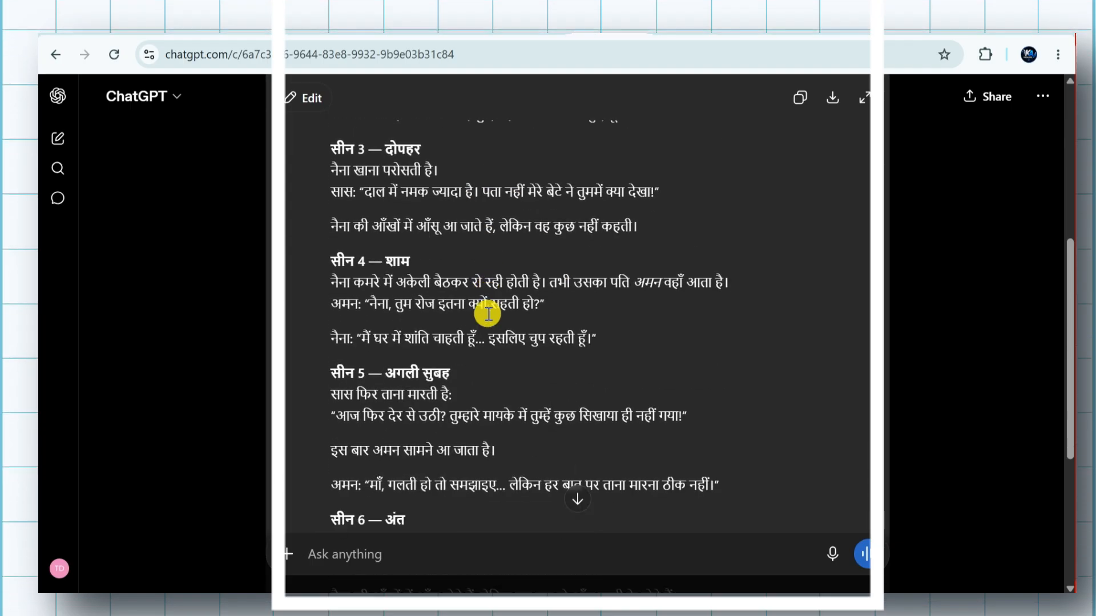
{"action": "scroll", "coordinate": [488, 314], "scroll_direction": "up", "scroll_amount": 4}
{"action": "scroll", "coordinate": [488, 314], "scroll_direction": "up", "scroll_amount": 5}
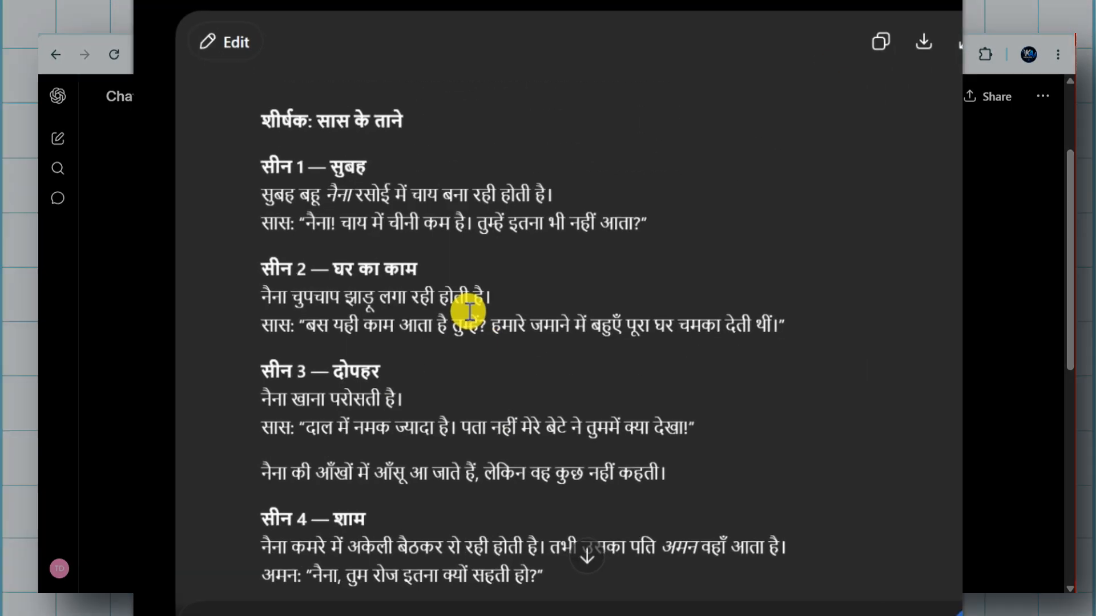
{"action": "scroll", "coordinate": [293, 211], "scroll_direction": "down", "scroll_amount": 7}
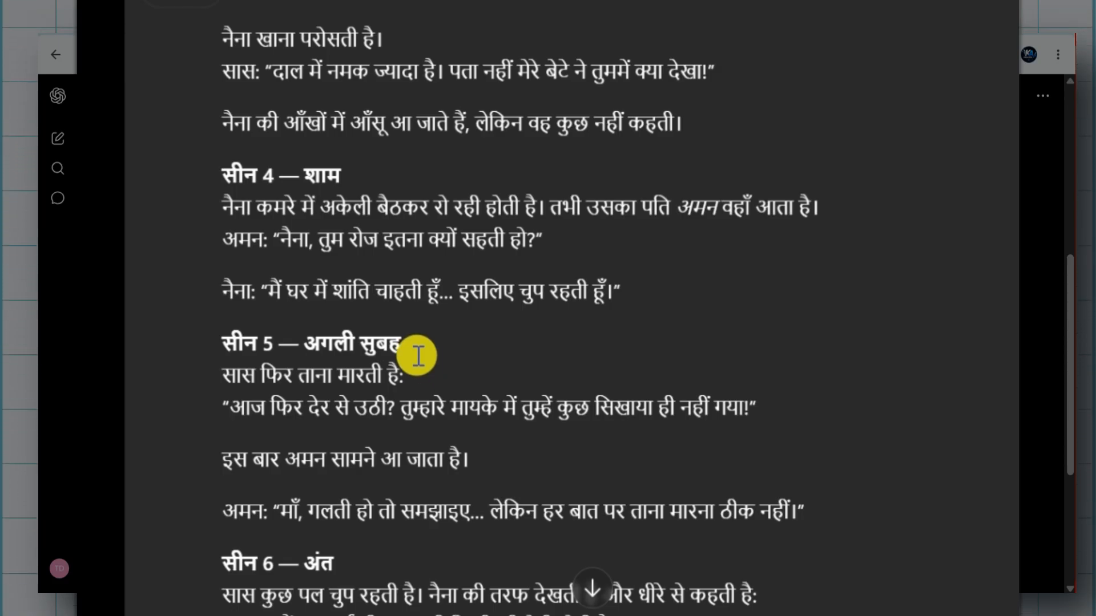
{"action": "scroll", "coordinate": [418, 355], "scroll_direction": "down", "scroll_amount": 6}
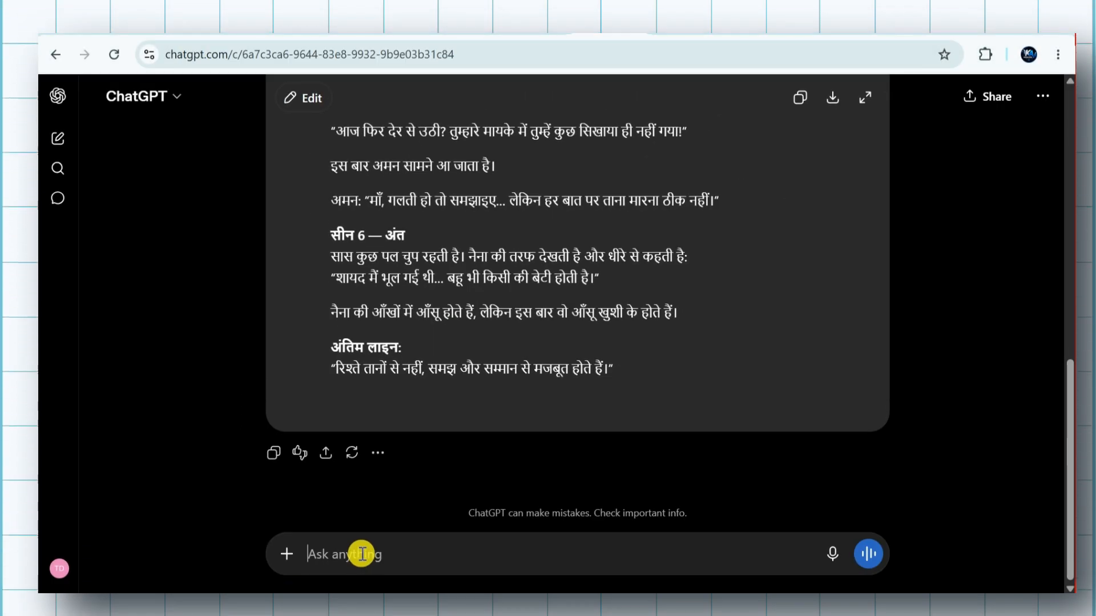
Send the prompt "Mujhe ab is story ke liye charecters generate krne hai human realiastic look me, sabhi ke image prompt do"
{"action": "type", "text": "Mujhe ab is story ke liye charecters generate krne hai human realiastic look me, sabhi ke image prompt do"}
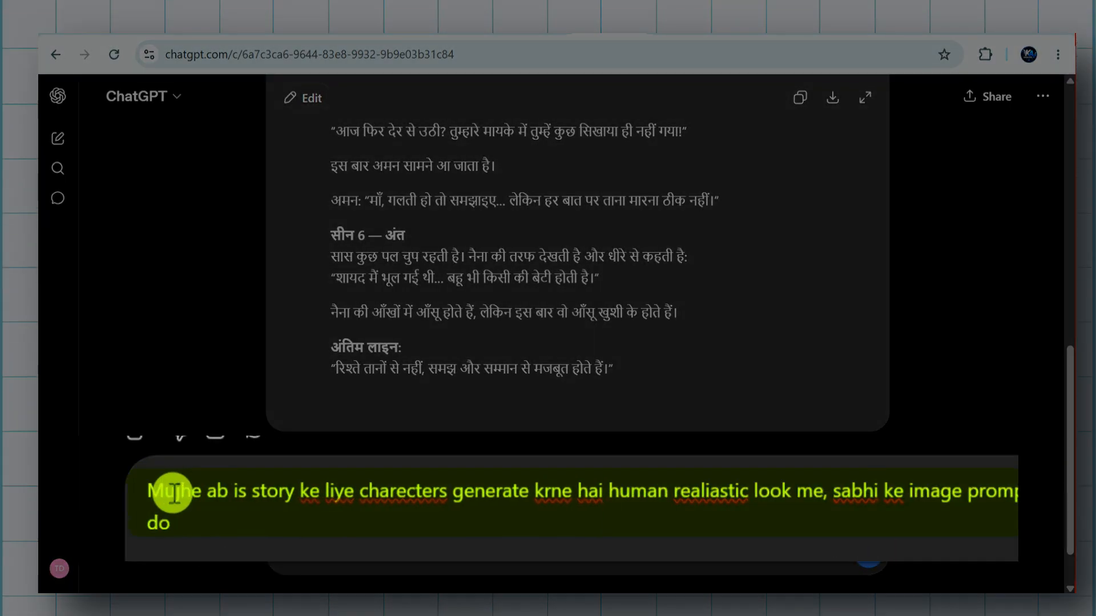
{"action": "left_click_drag", "start_coordinate": [440, 497], "coordinate": [988, 491]}
{"action": "left_click_drag", "start_coordinate": [298, 518], "coordinate": [281, 489]}
{"action": "left_click", "coordinate": [281, 513]}
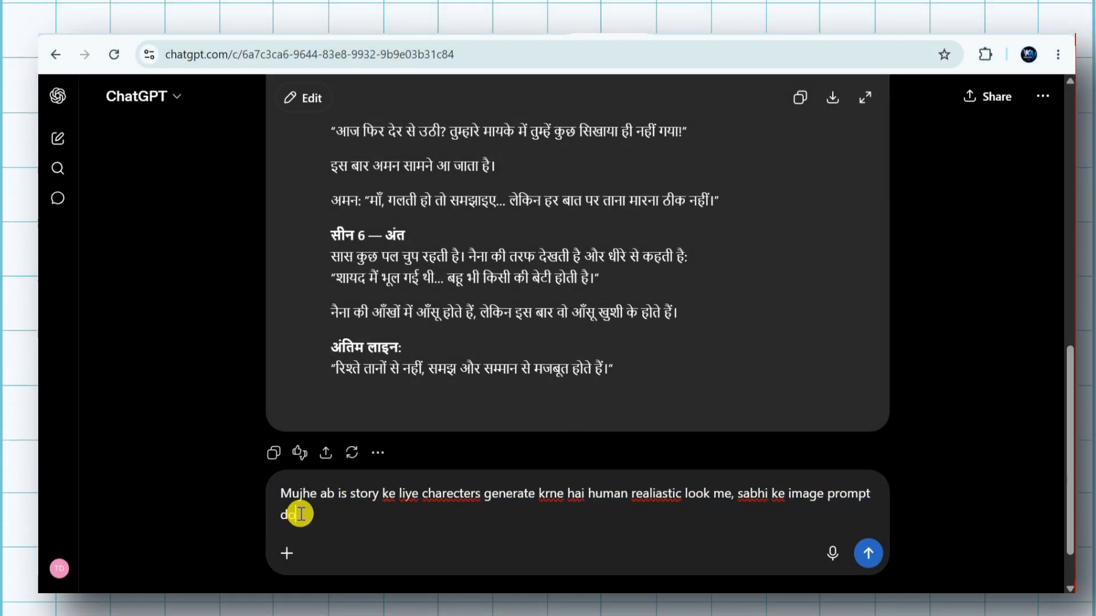
{"action": "key", "text": "Return"}
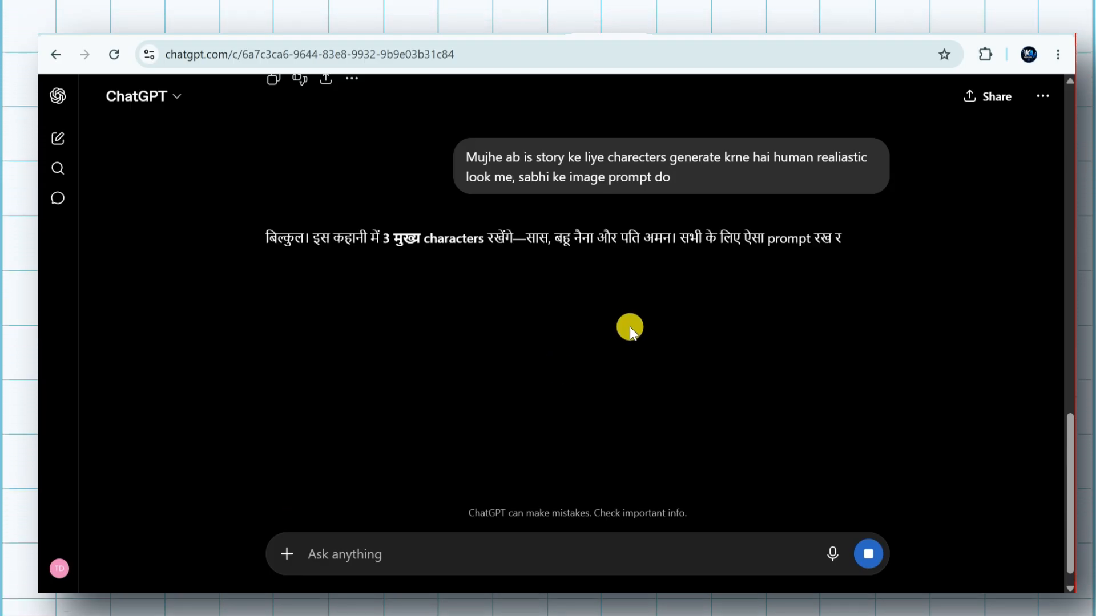
Review the generated character image prompts for the daughter-in-law, mother-in-law and husband
{"action": "scroll", "coordinate": [629, 326], "scroll_direction": "up", "scroll_amount": 5}
{"action": "scroll", "coordinate": [629, 327], "scroll_direction": "up", "scroll_amount": 10}
{"action": "left_click_drag", "start_coordinate": [474, 144], "coordinate": [574, 173]}
{"action": "scroll", "coordinate": [531, 276], "scroll_direction": "down", "scroll_amount": 15}
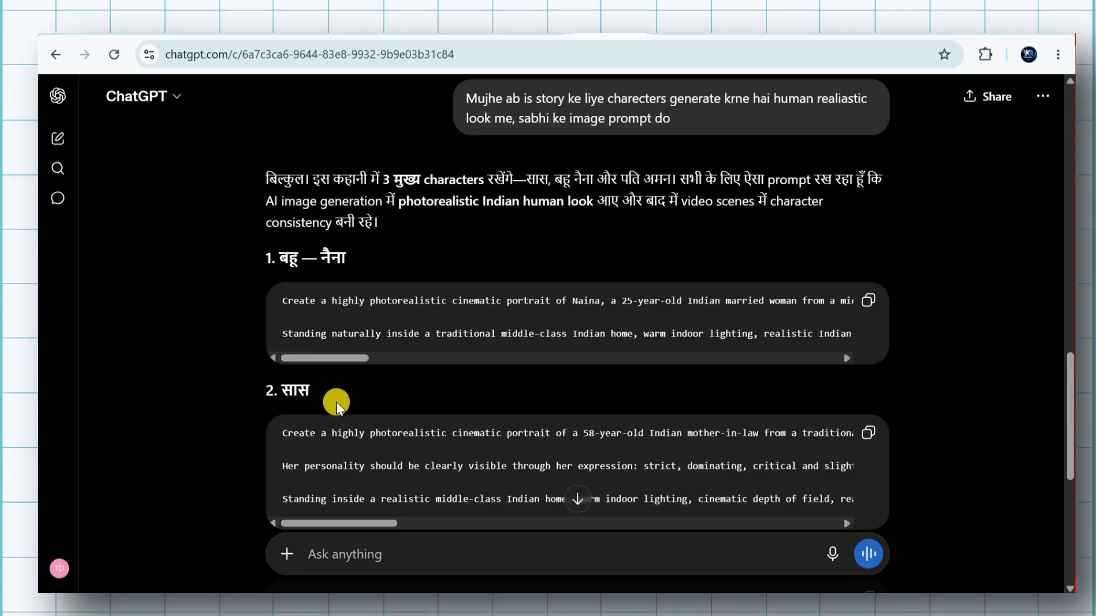
{"action": "scroll", "coordinate": [339, 394], "scroll_direction": "down", "scroll_amount": 5}
{"action": "scroll", "coordinate": [342, 389], "scroll_direction": "up", "scroll_amount": 2}
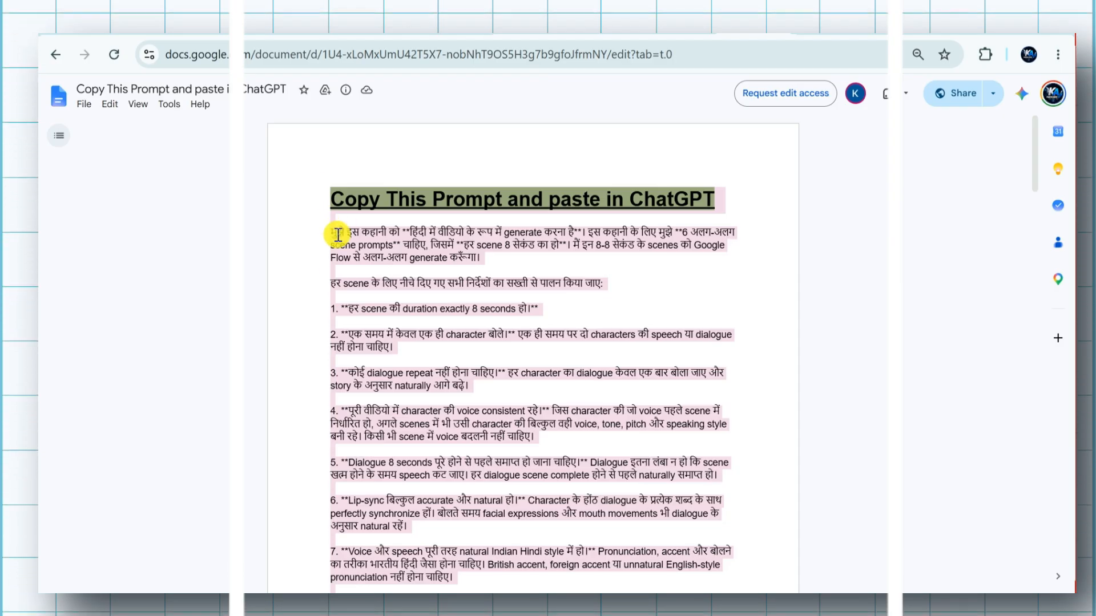
Switch to the Google Docs file "Copy This Prompt and paste in ChatGPT" and copy its entire scene-prompt instructions
{"action": "left_click_drag", "start_coordinate": [330, 233], "coordinate": [415, 273]}
{"action": "left_click", "coordinate": [453, 233]}
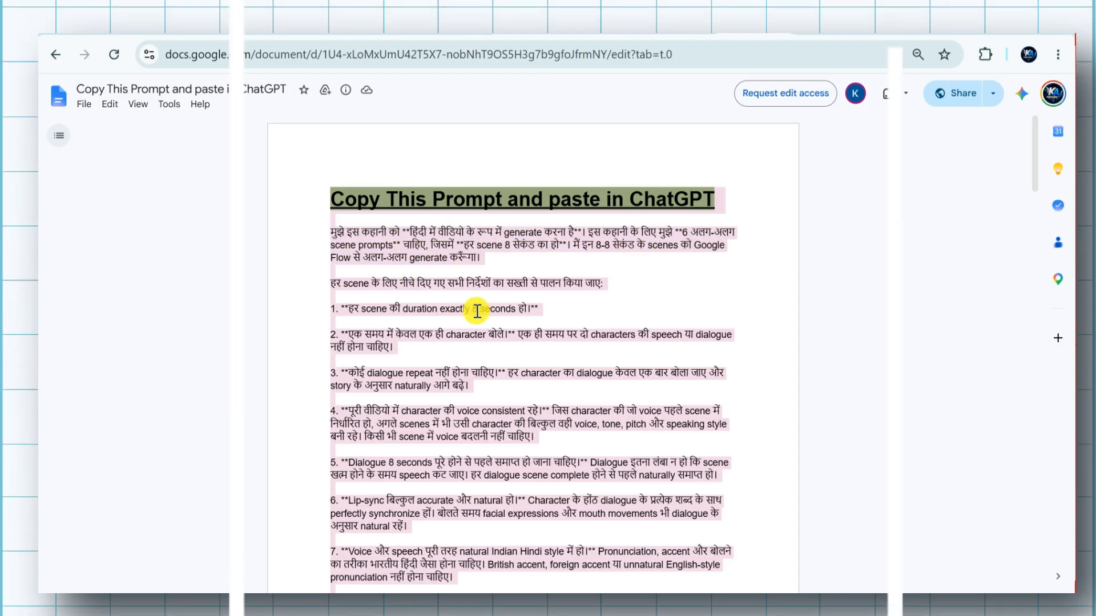
{"action": "scroll", "coordinate": [489, 306], "scroll_direction": "down", "scroll_amount": 10}
{"action": "scroll", "coordinate": [477, 311], "scroll_direction": "down", "scroll_amount": 5}
{"action": "scroll", "coordinate": [523, 413], "scroll_direction": "up", "scroll_amount": 15}
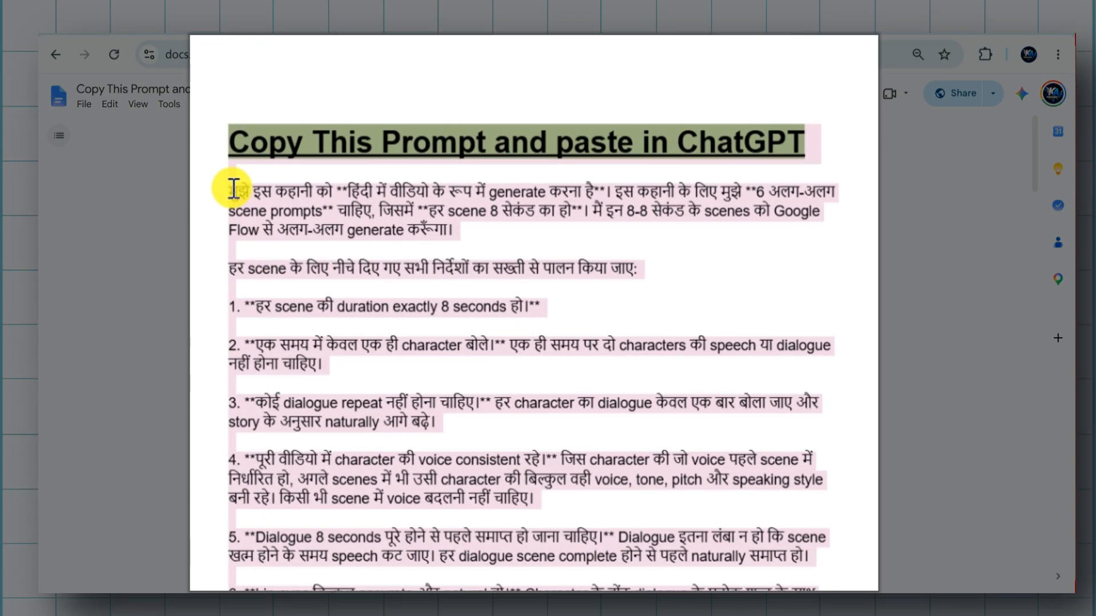
{"action": "key", "text": "ctrl+a"}
{"action": "key", "text": "ctrl+c"}
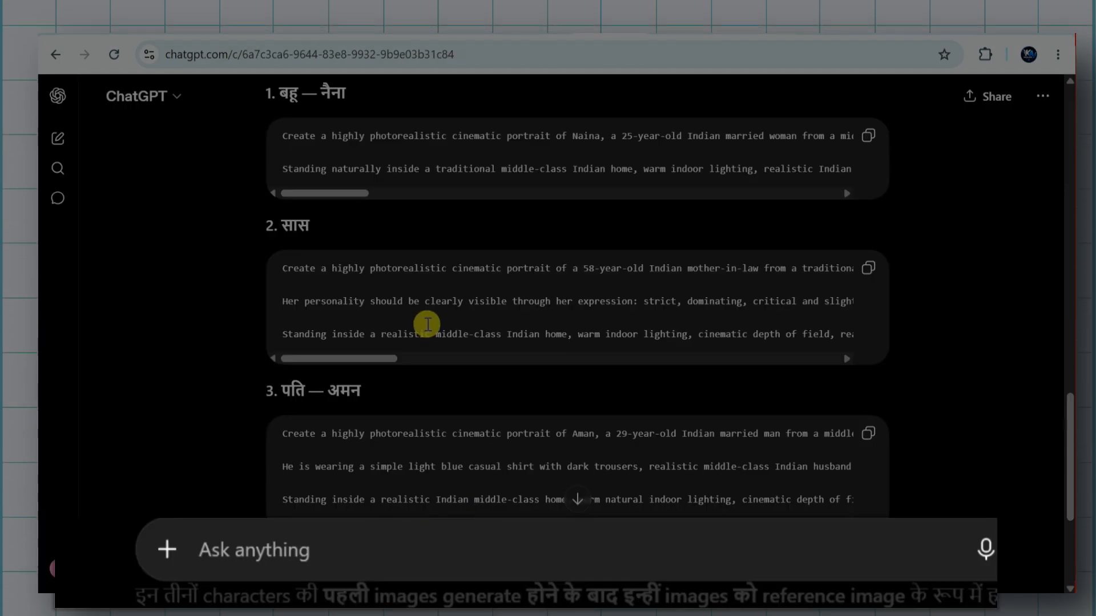
Return to the ChatGPT conversation and send the copied instructions requesting 6 scene prompts of 8 seconds each
{"action": "scroll", "coordinate": [427, 325], "scroll_direction": "down", "scroll_amount": 4}
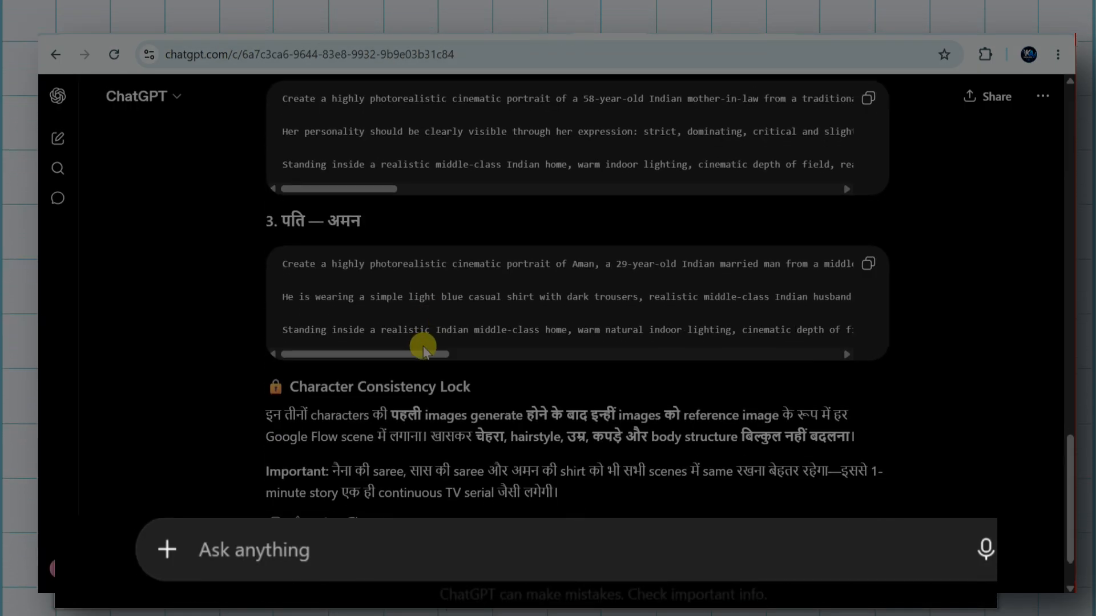
{"action": "left_click", "coordinate": [318, 558]}
{"action": "key", "text": "ctrl+v"}
{"action": "scroll", "coordinate": [314, 459], "scroll_direction": "up", "scroll_amount": 1}
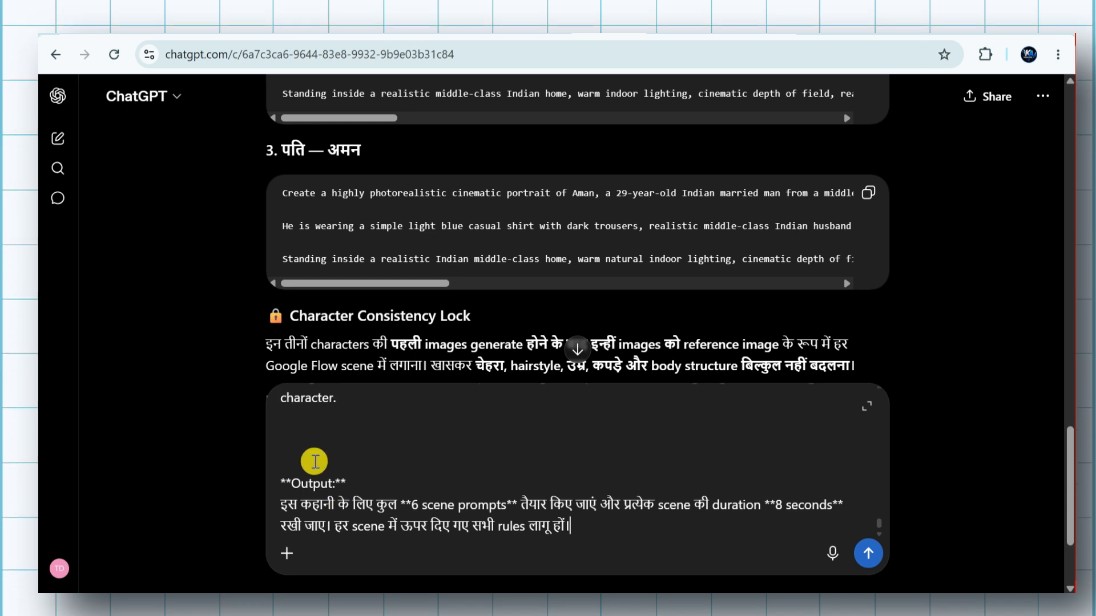
{"action": "key", "text": "Return"}
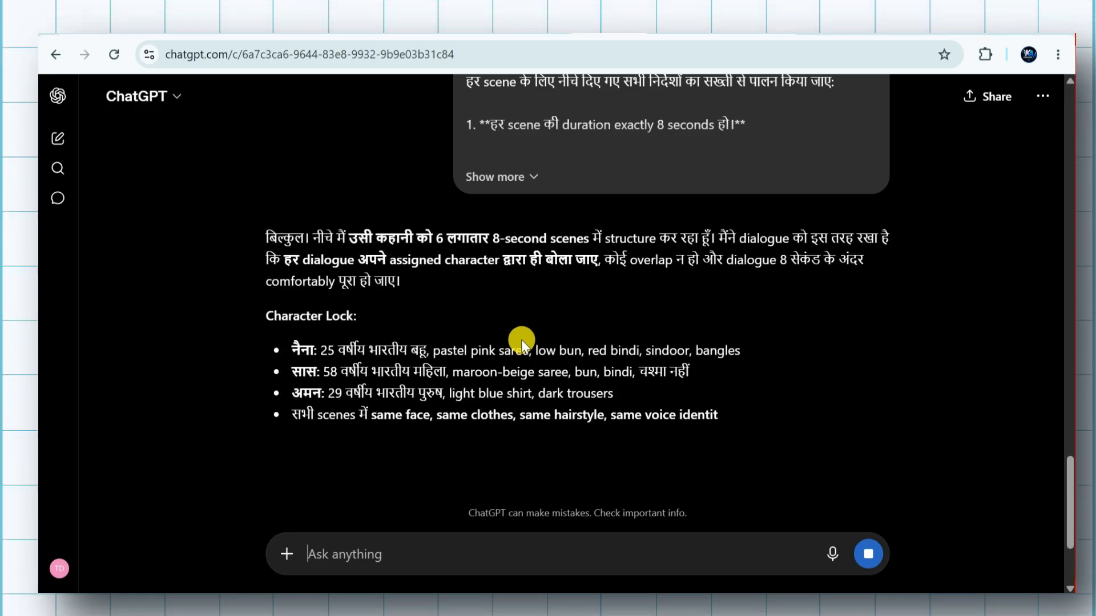
Review the story, character and scene requests in the conversation, then examine the generated Scene 1 prompt
{"action": "scroll", "coordinate": [521, 340], "scroll_direction": "up", "scroll_amount": 20}
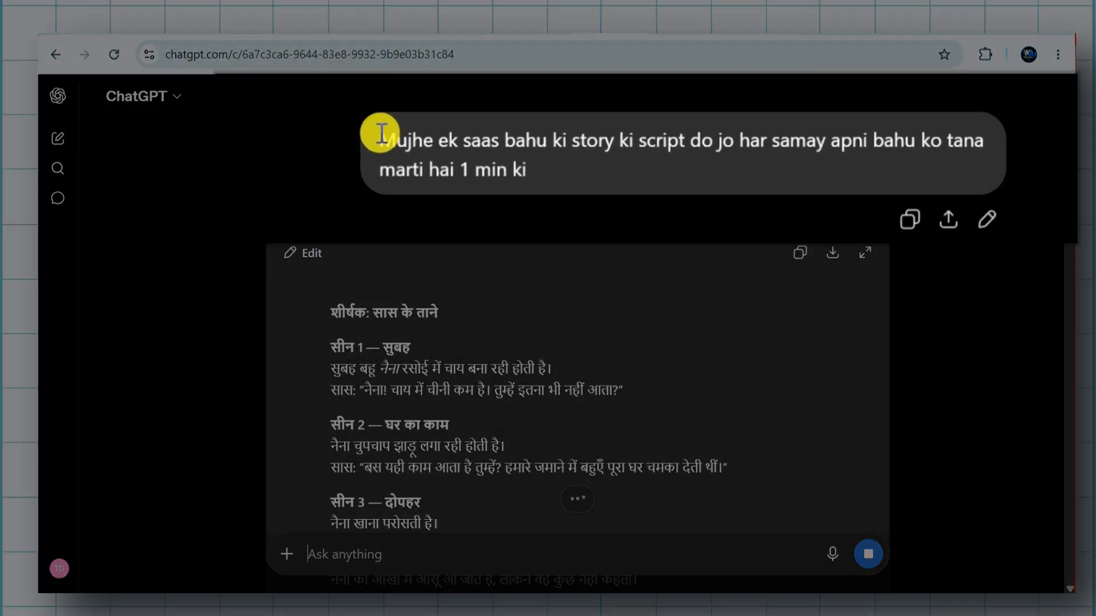
{"action": "left_click_drag", "start_coordinate": [468, 144], "coordinate": [563, 168]}
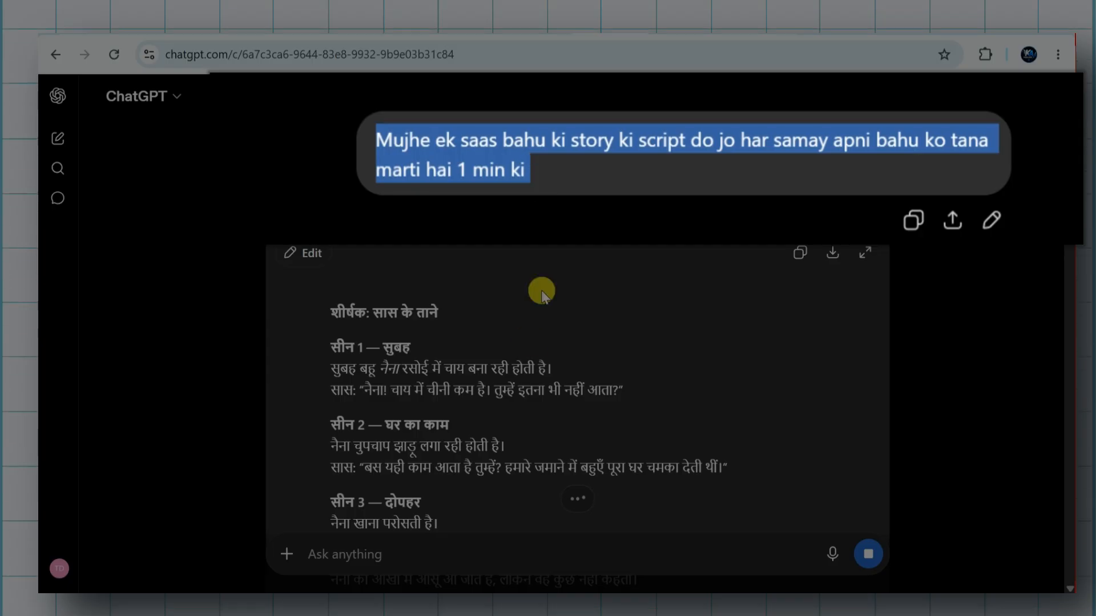
{"action": "scroll", "coordinate": [515, 355], "scroll_direction": "down", "scroll_amount": 20}
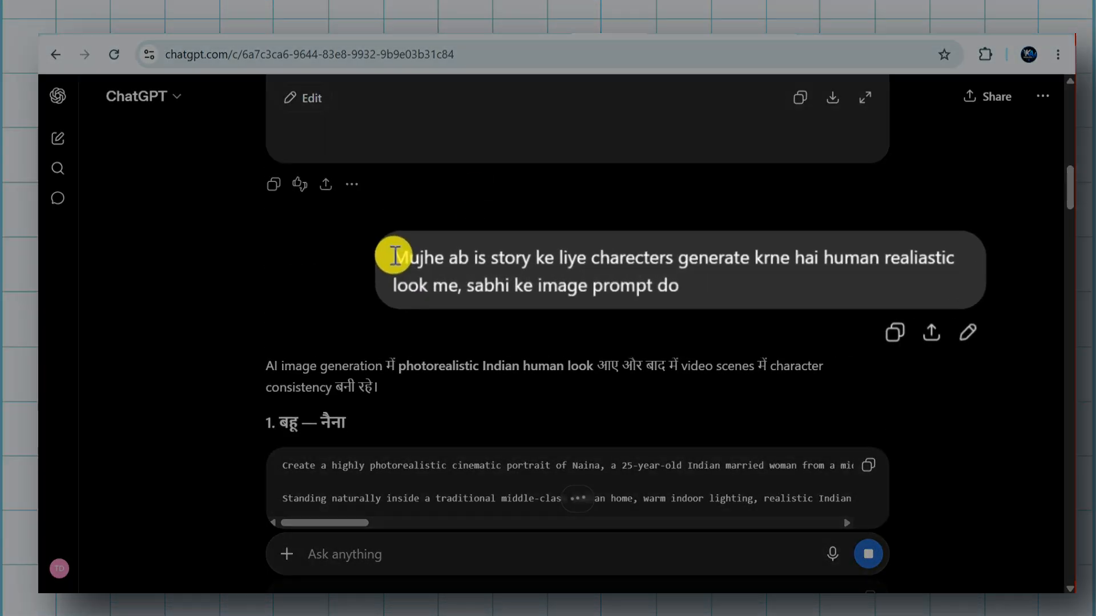
{"action": "left_click_drag", "start_coordinate": [463, 262], "coordinate": [676, 287]}
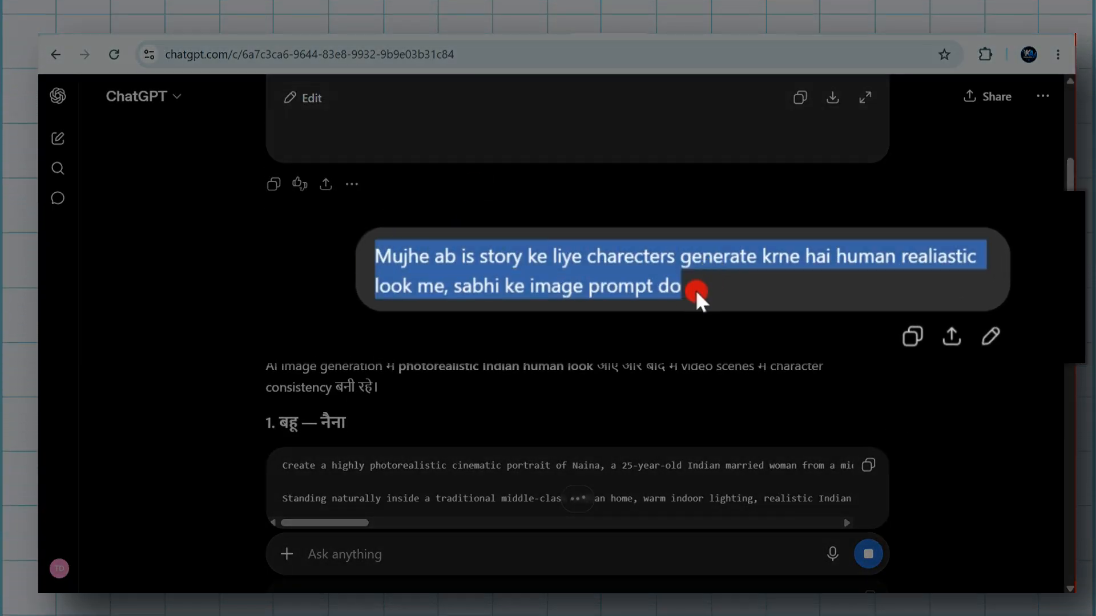
{"action": "scroll", "coordinate": [473, 403], "scroll_direction": "down", "scroll_amount": 15}
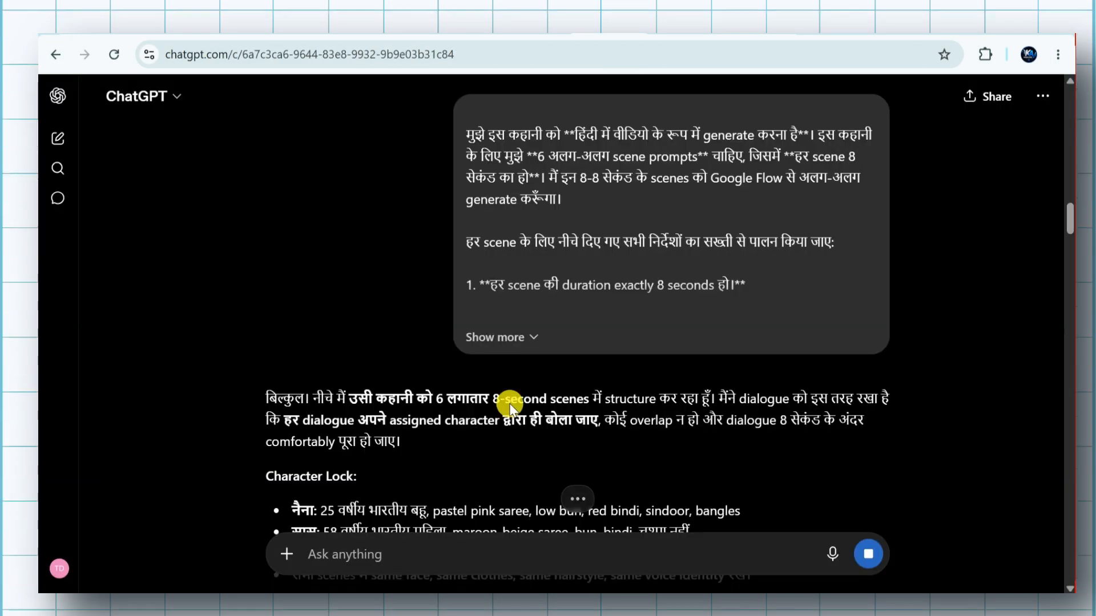
{"action": "scroll", "coordinate": [465, 457], "scroll_direction": "down", "scroll_amount": 5}
{"action": "scroll", "coordinate": [429, 375], "scroll_direction": "down", "scroll_amount": 3}
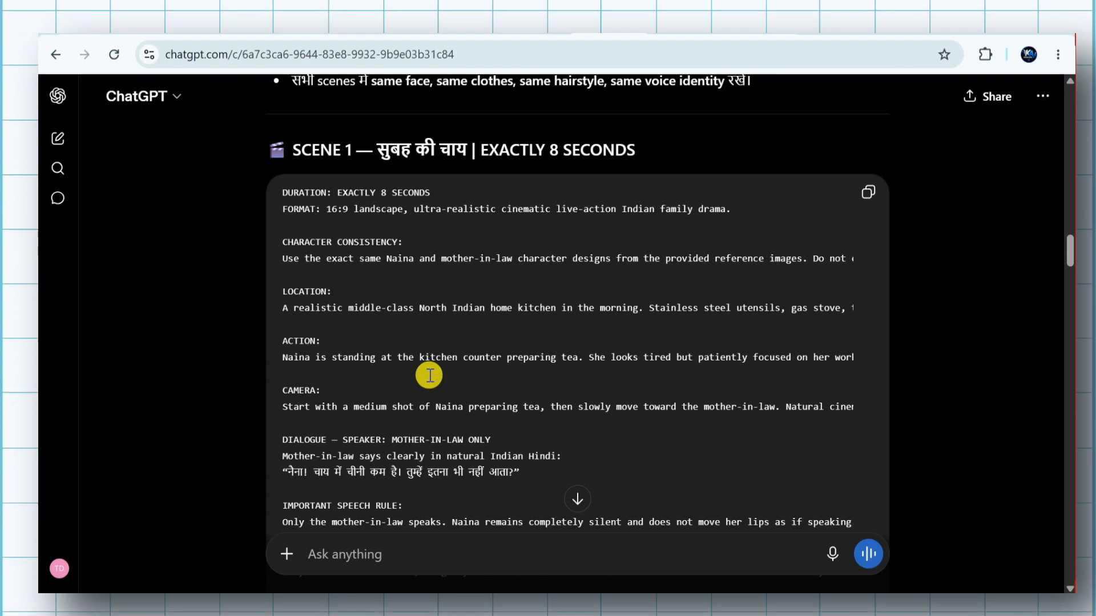
{"action": "scroll", "coordinate": [430, 375], "scroll_direction": "down", "scroll_amount": 2}
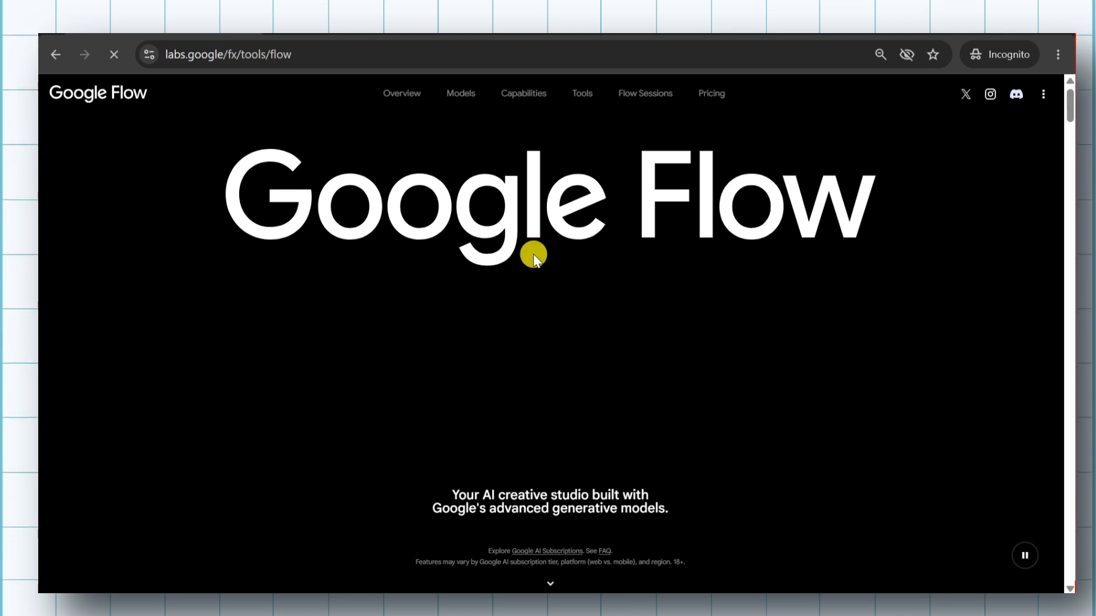
Switch to Google Flow, enter the creation workspace and create a new project
{"action": "scroll", "coordinate": [540, 308], "scroll_direction": "down", "scroll_amount": 5}
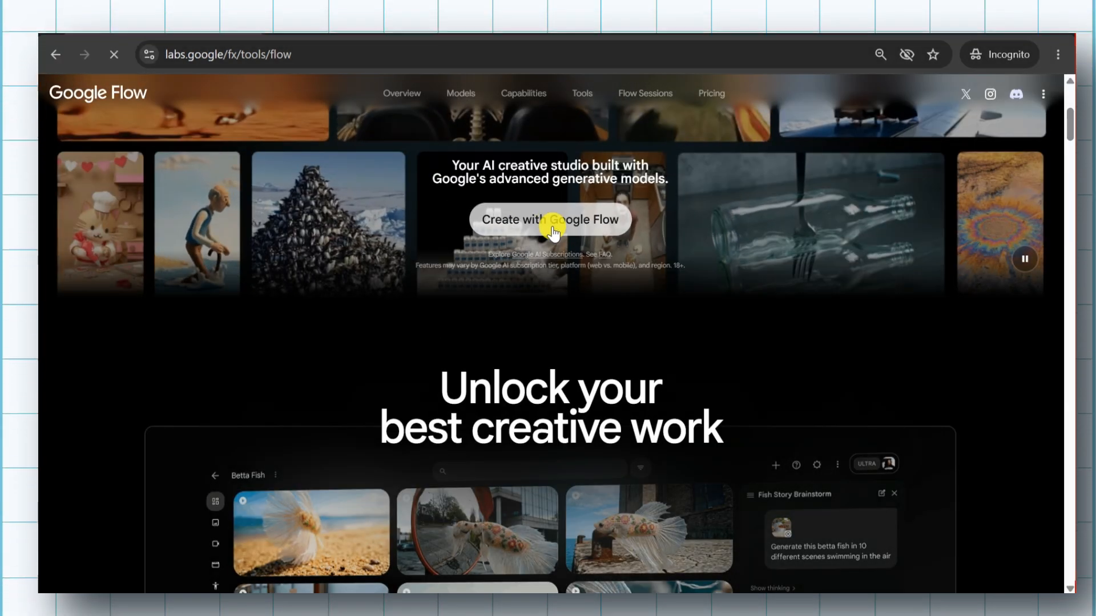
{"action": "left_click", "coordinate": [553, 228]}
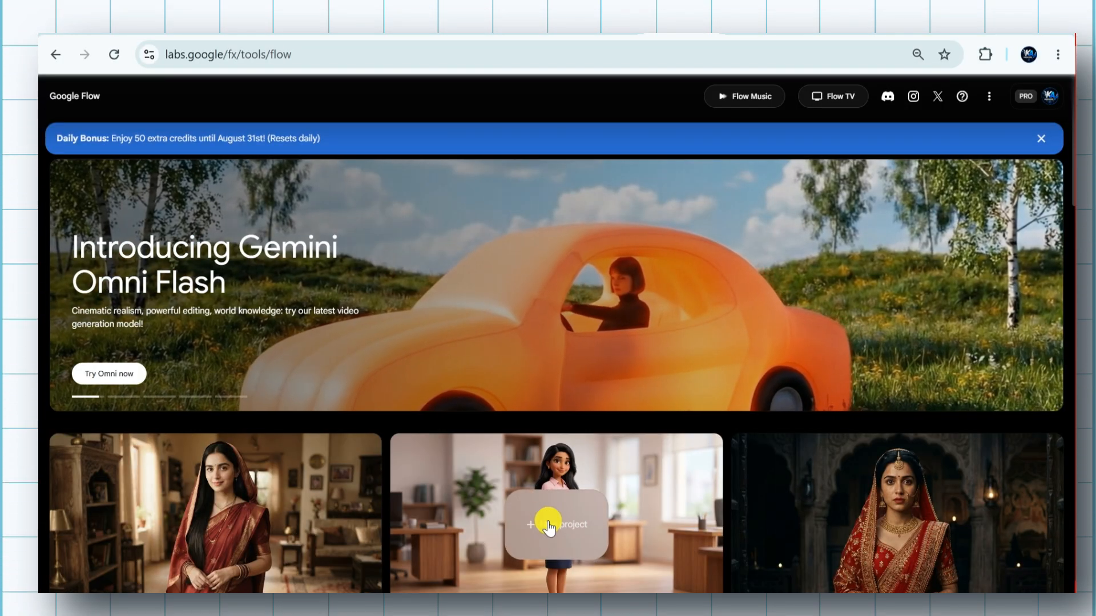
{"action": "left_click", "coordinate": [545, 526]}
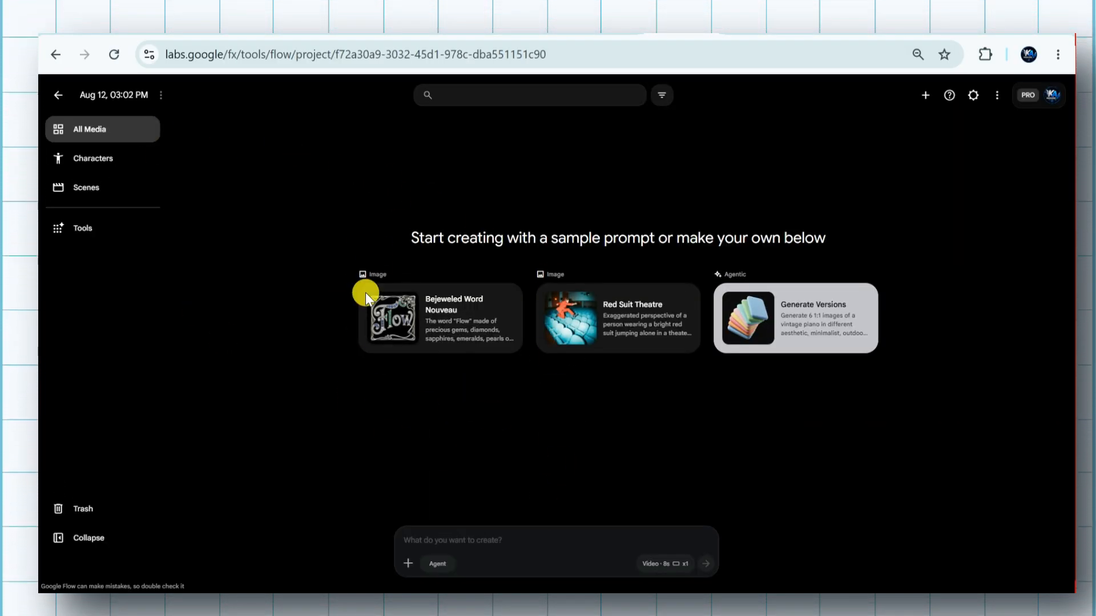
Generate a new character in the Flow project from ChatGPT's Naina portrait prompt and name it "Naina Character"
{"action": "left_click", "coordinate": [88, 157]}
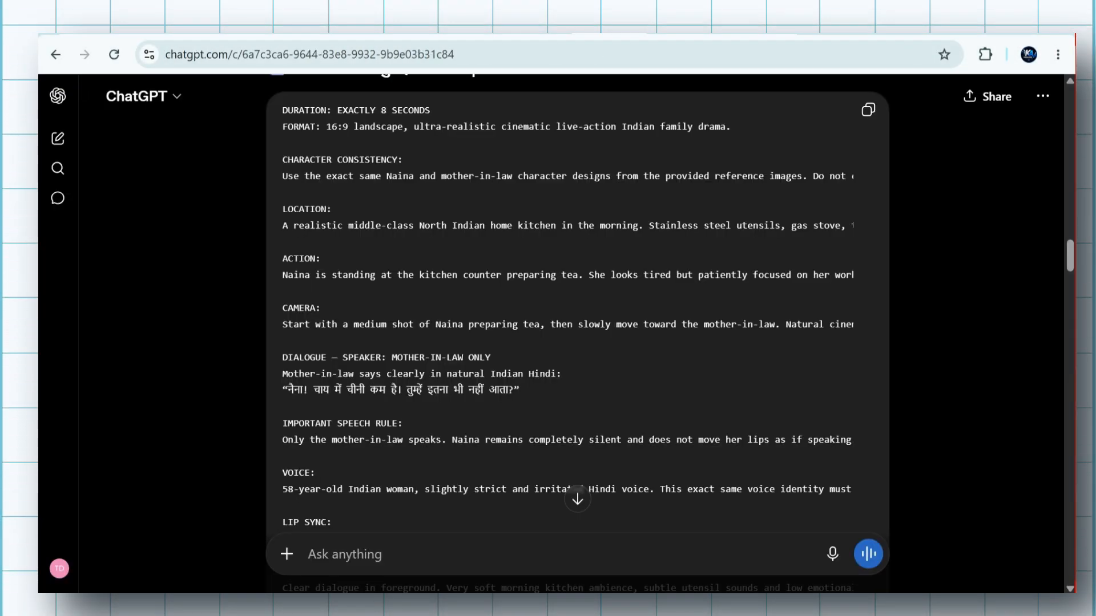
{"action": "scroll", "coordinate": [542, 277], "scroll_direction": "up", "scroll_amount": 15}
{"action": "scroll", "coordinate": [543, 276], "scroll_direction": "up", "scroll_amount": 9}
{"action": "scroll", "coordinate": [543, 277], "scroll_direction": "down", "scroll_amount": 7}
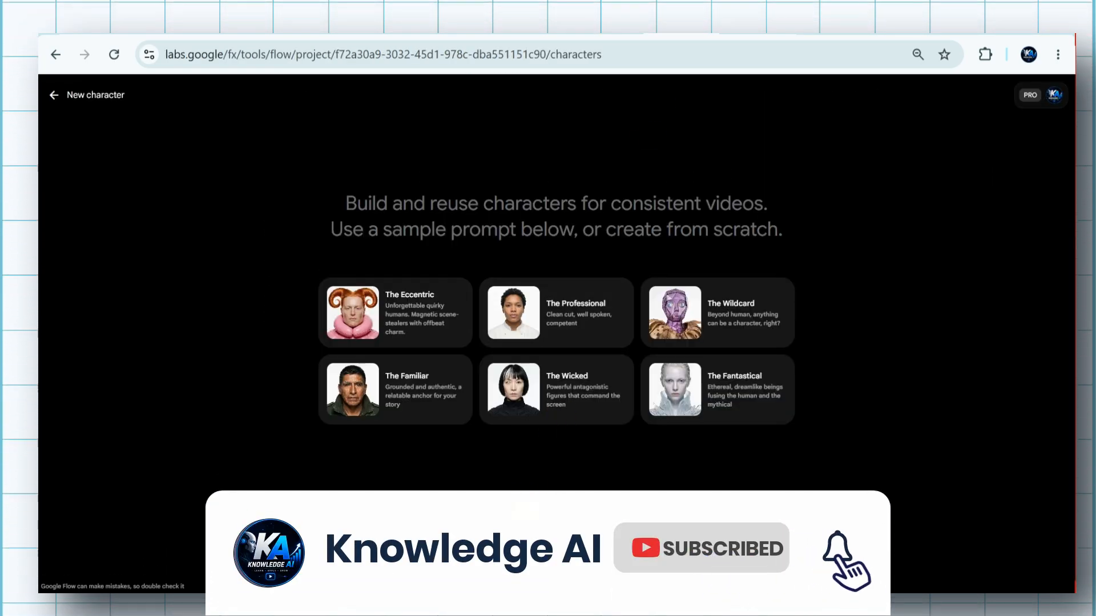
{"action": "key", "text": "ctrl+v"}
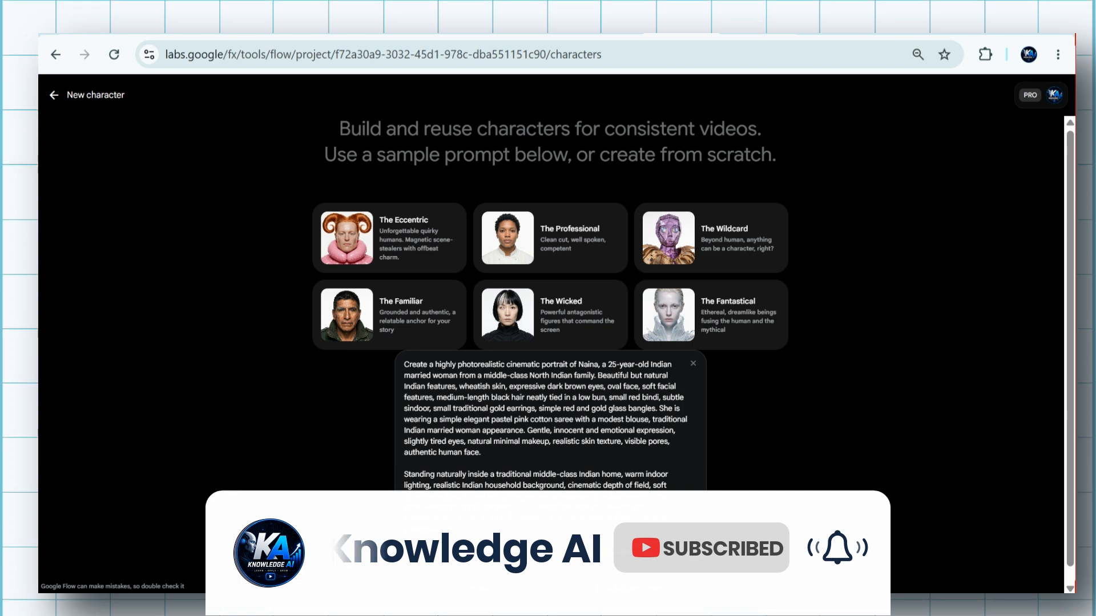
{"action": "left_click", "coordinate": [695, 550]}
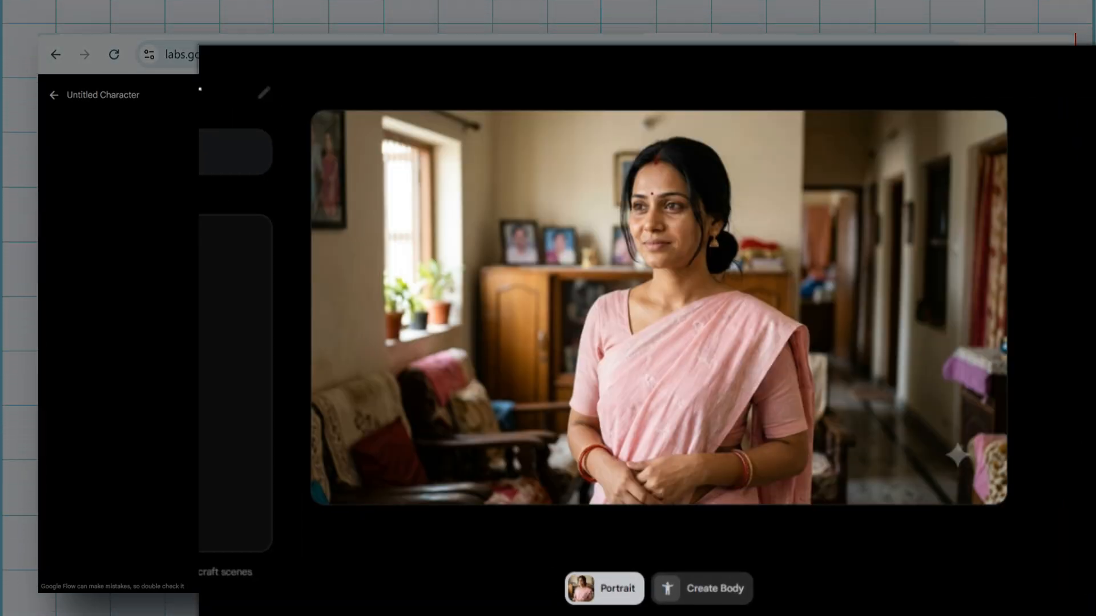
{"action": "double_click", "coordinate": [208, 177]}
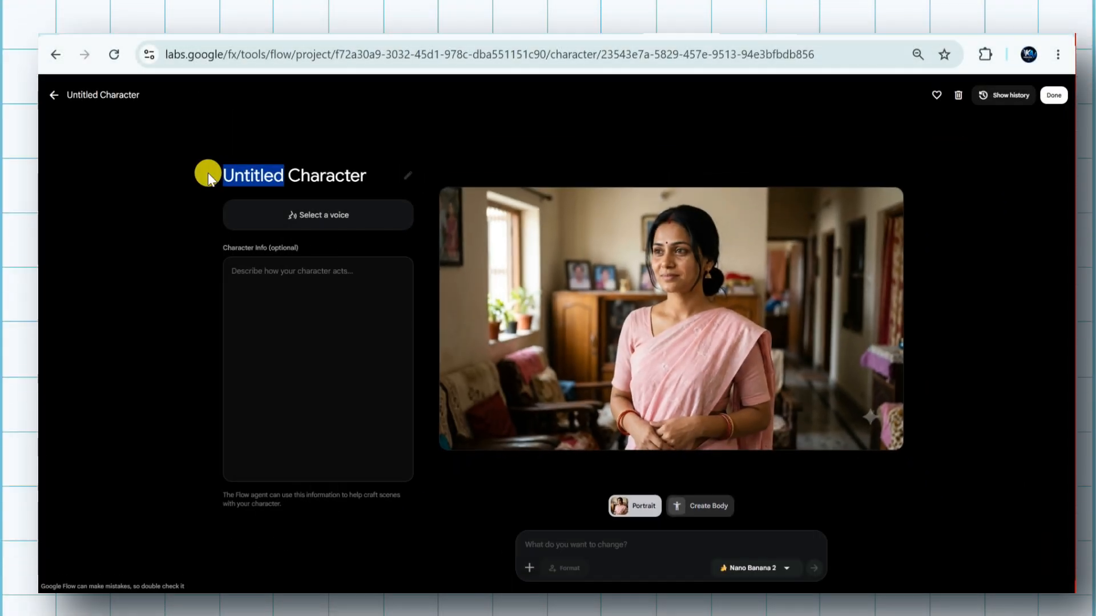
{"action": "type", "text": "Naina"}
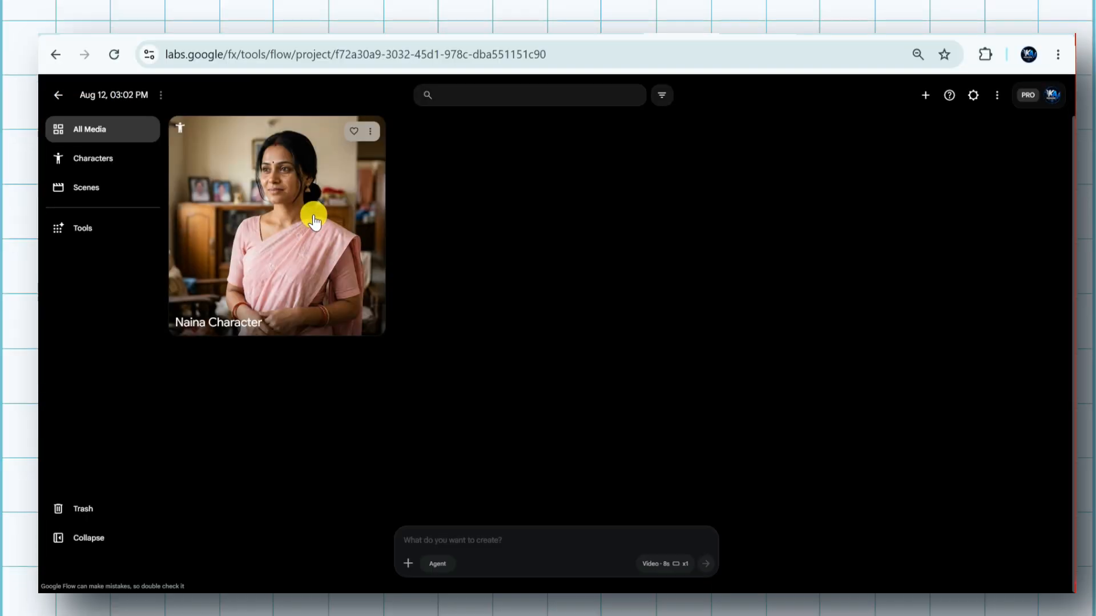
Generate a second Flow character from ChatGPT's 58-year-old mother-in-law portrait prompt and name it "Saas Character"
{"action": "left_click", "coordinate": [91, 160]}
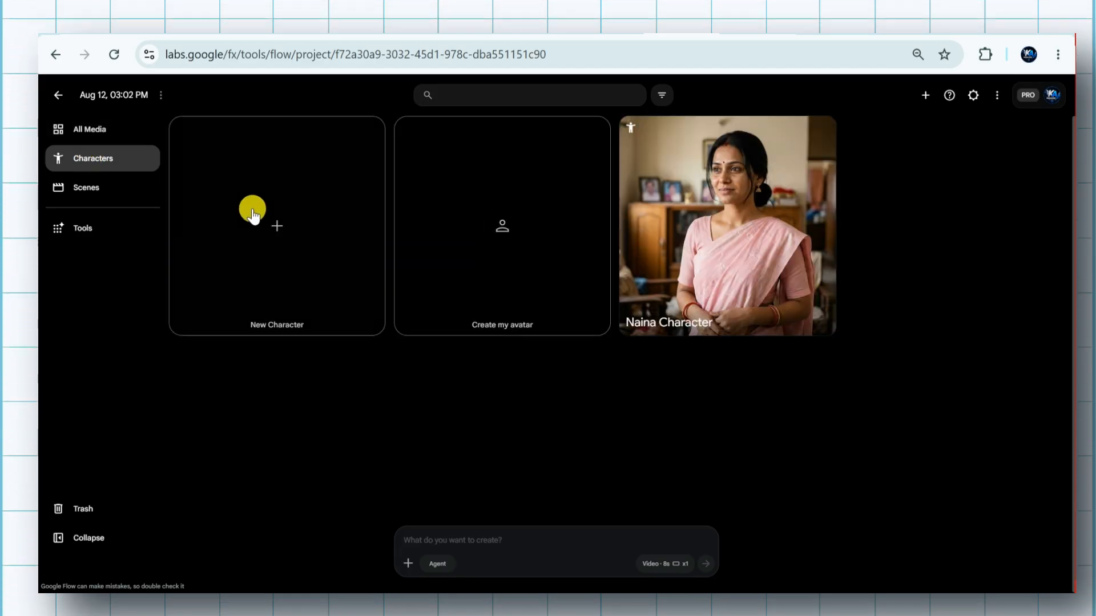
{"action": "left_click", "coordinate": [273, 242]}
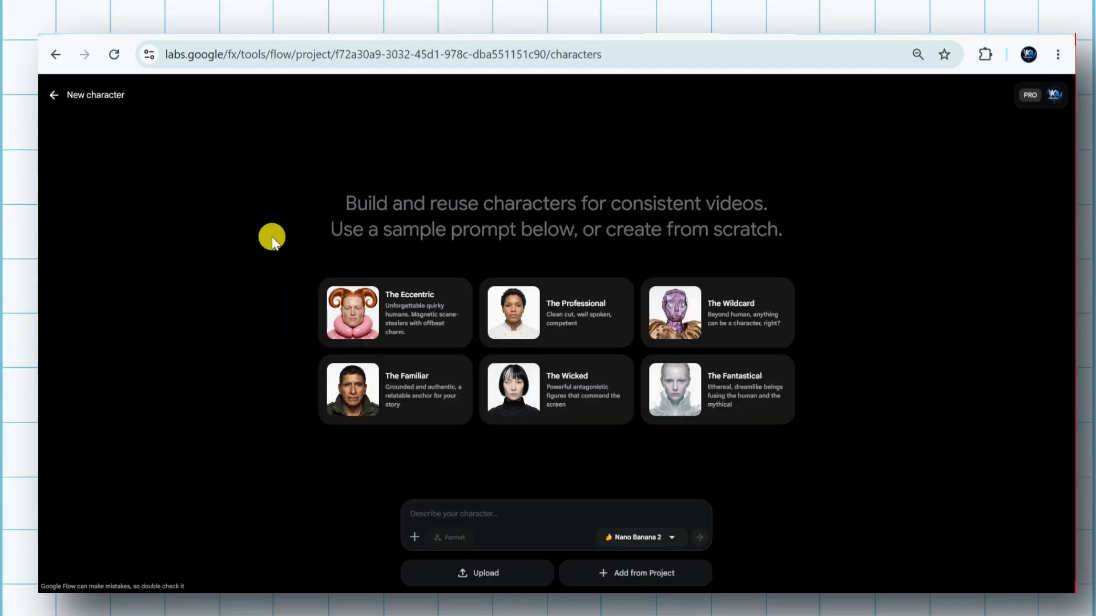
{"action": "left_click", "coordinate": [606, 31]}
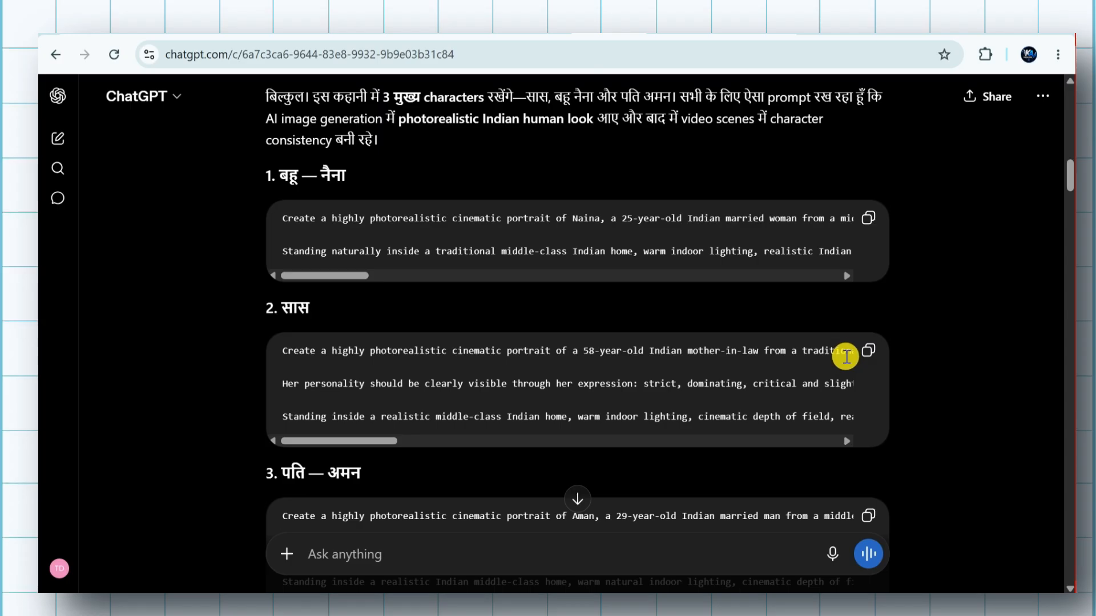
{"action": "left_click", "coordinate": [680, 32]}
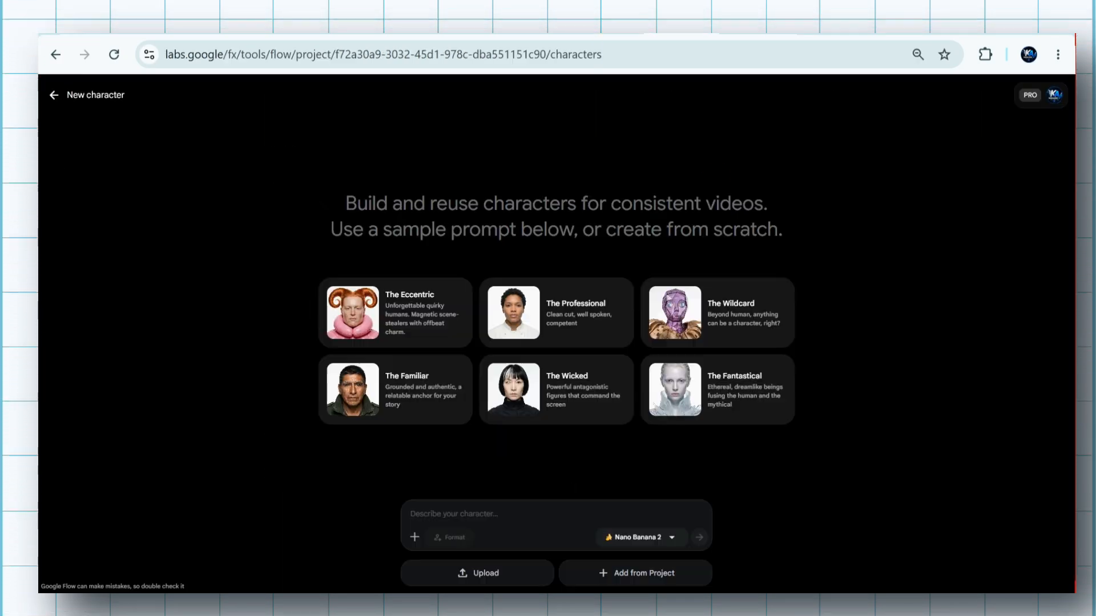
{"action": "left_click", "coordinate": [495, 516]}
{"action": "key", "text": "ctrl+v"}
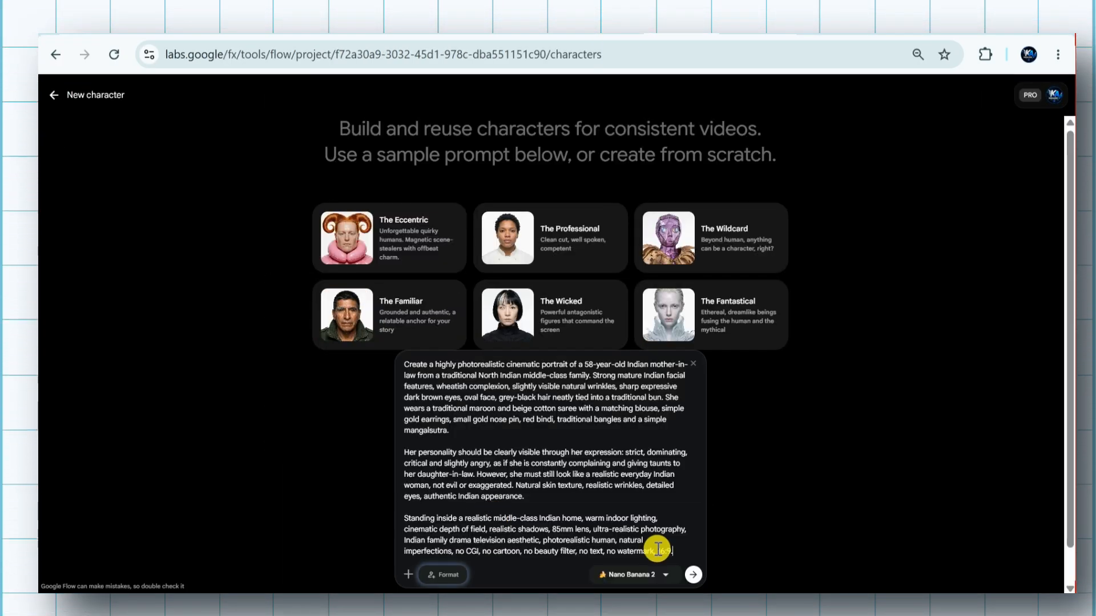
{"action": "left_click", "coordinate": [688, 580]}
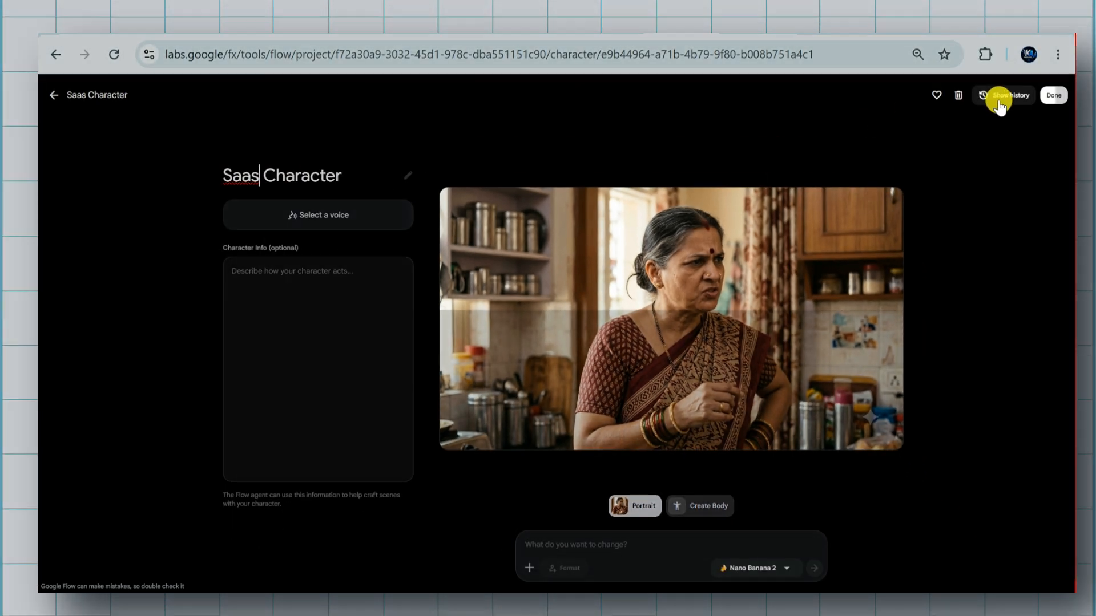
{"action": "left_click", "coordinate": [1045, 98]}
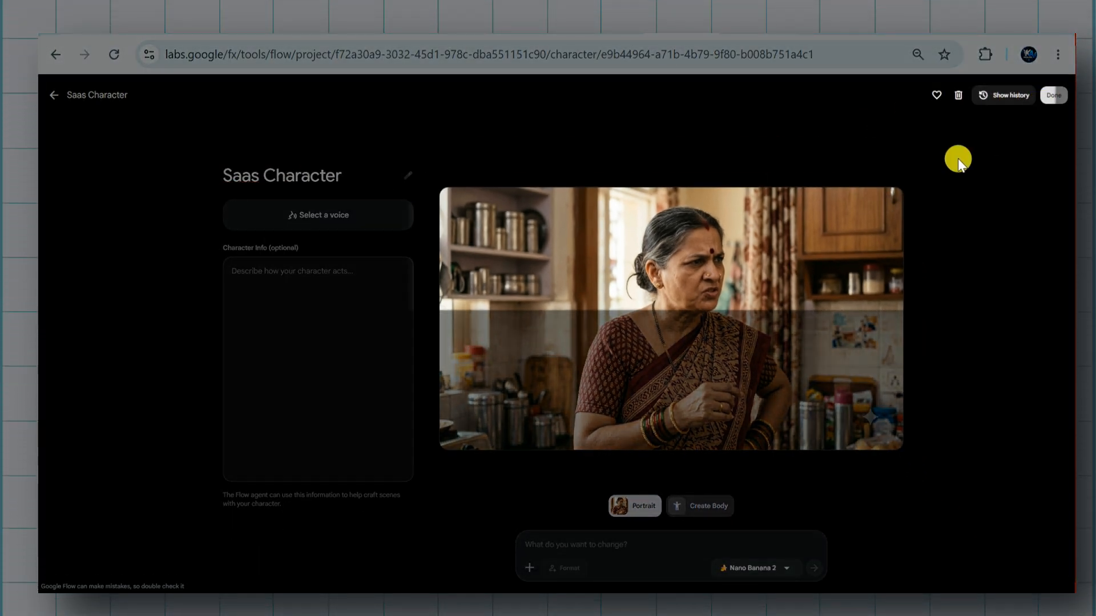
Generate a third Flow character from ChatGPT's husband portrait prompt and name it "Aman Character"
{"action": "left_click", "coordinate": [262, 282]}
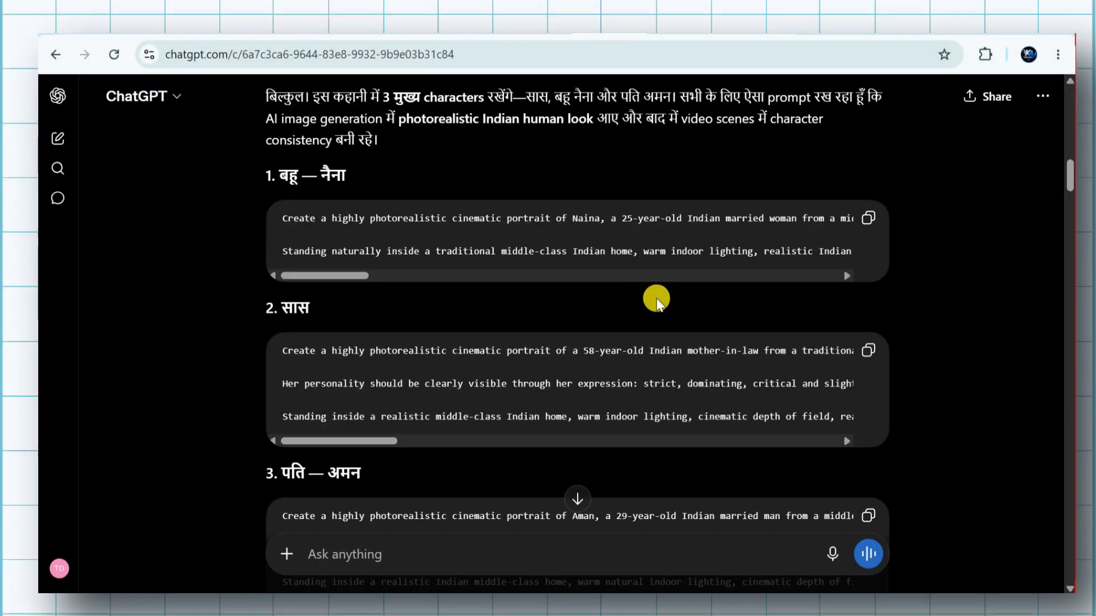
{"action": "scroll", "coordinate": [656, 296], "scroll_direction": "down", "scroll_amount": 3}
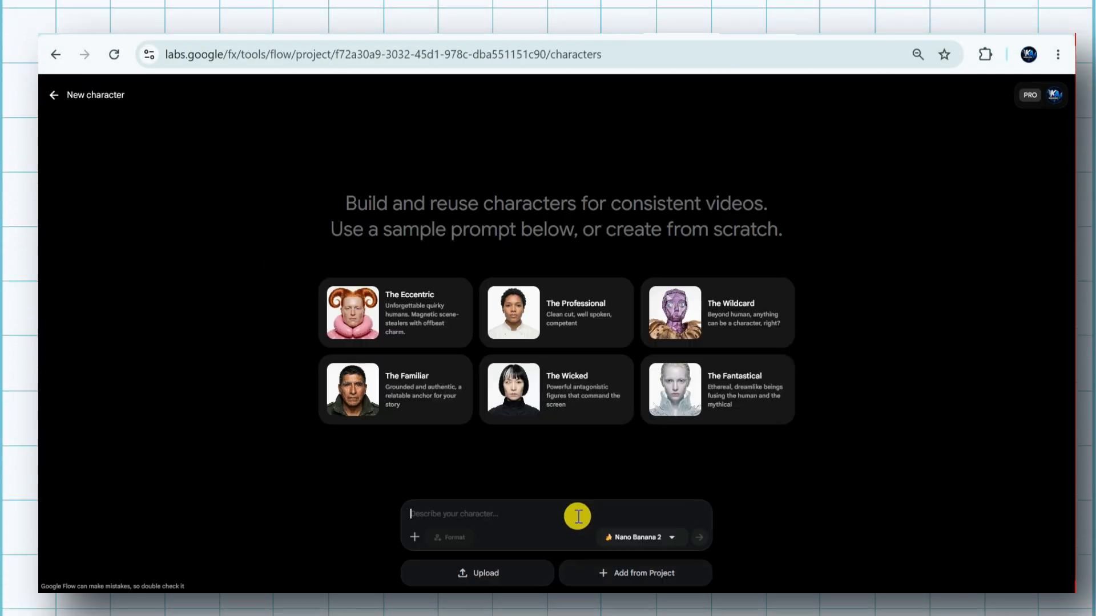
{"action": "key", "text": "ctrl+v"}
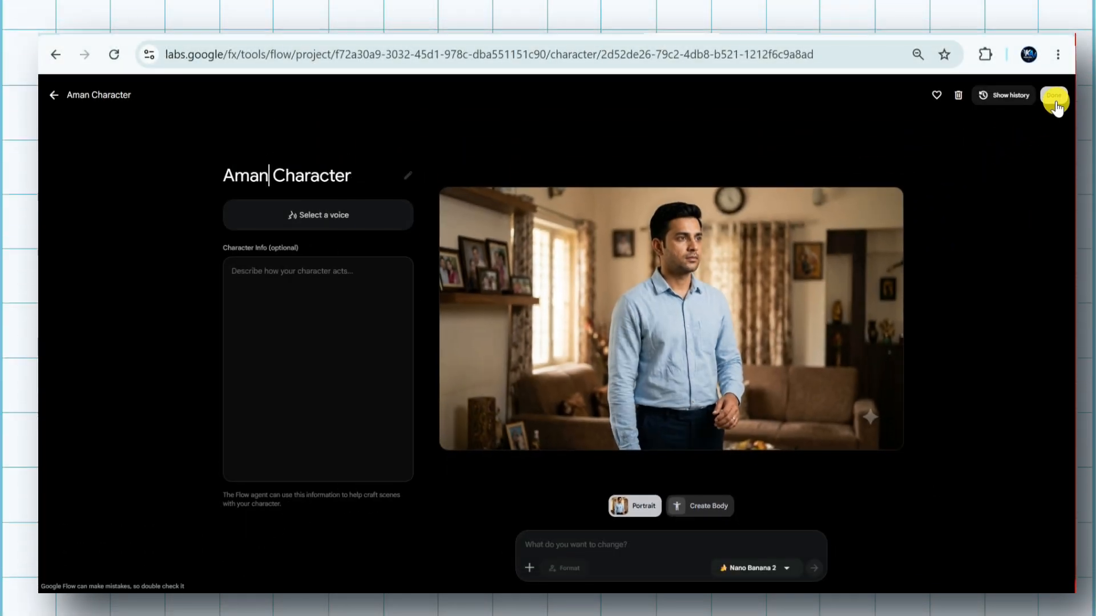
{"action": "left_click", "coordinate": [1054, 99]}
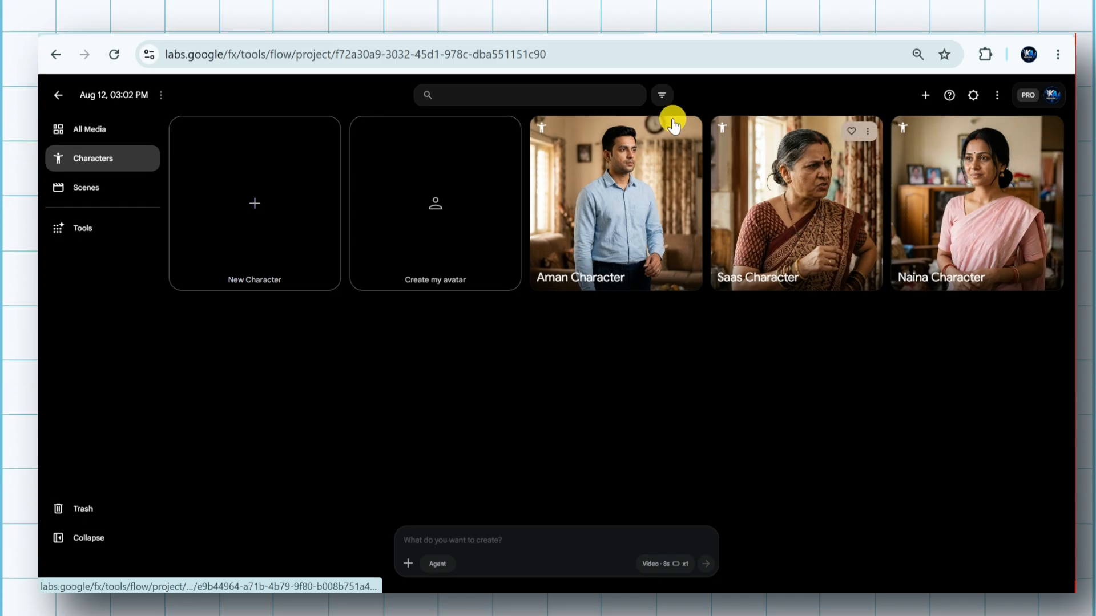
Copy the Scene 1 prompt from the ChatGPT conversation and paste it into the Flow project's creation prompt
{"action": "left_click", "coordinate": [608, 27]}
{"action": "scroll", "coordinate": [546, 450], "scroll_direction": "down", "scroll_amount": 10}
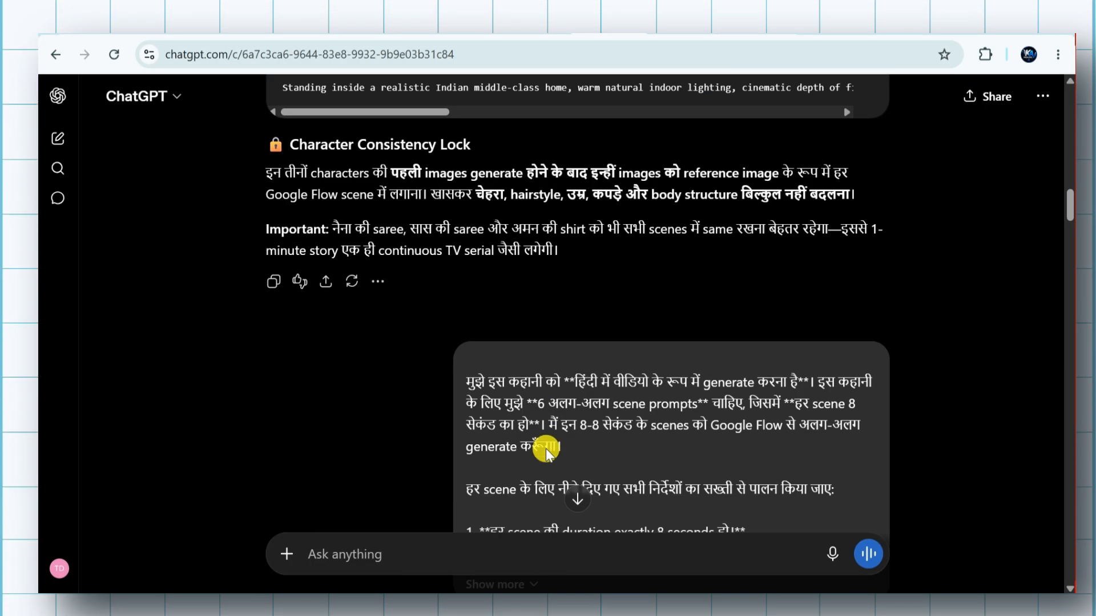
{"action": "scroll", "coordinate": [530, 276], "scroll_direction": "down", "scroll_amount": 10}
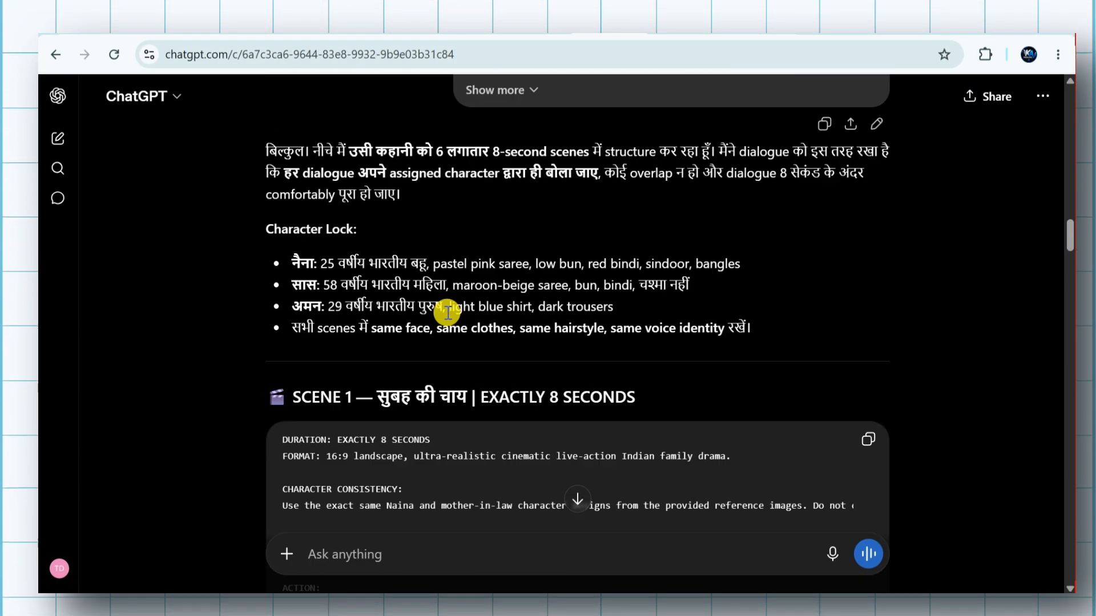
{"action": "scroll", "coordinate": [421, 238], "scroll_direction": "down", "scroll_amount": 7}
{"action": "scroll", "coordinate": [445, 348], "scroll_direction": "up", "scroll_amount": 8}
{"action": "left_click", "coordinate": [866, 278]}
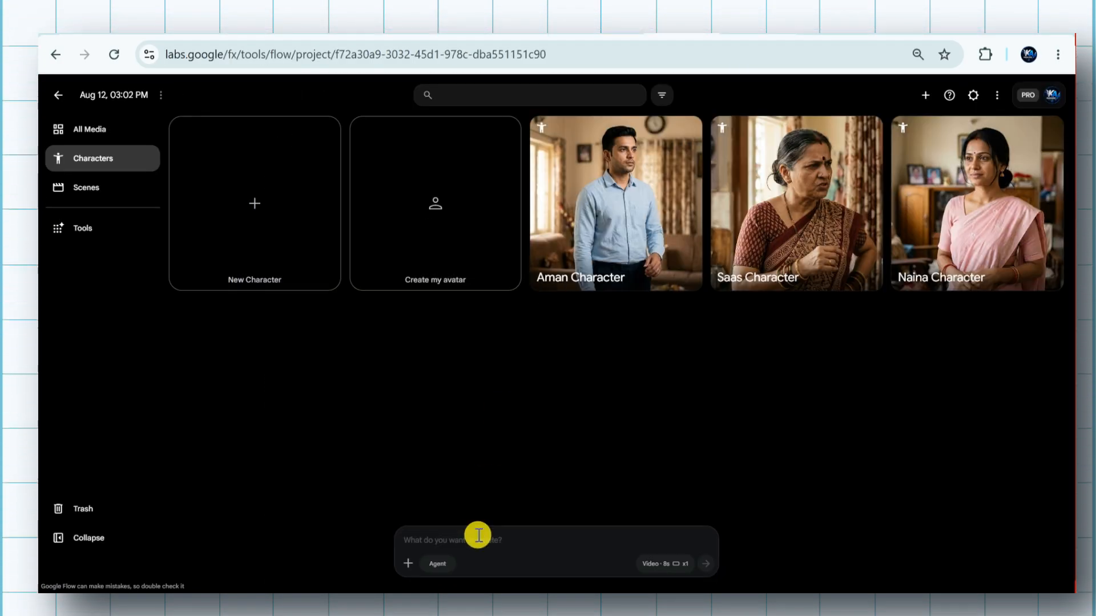
{"action": "left_click", "coordinate": [477, 534]}
{"action": "key", "text": "ctrl+v"}
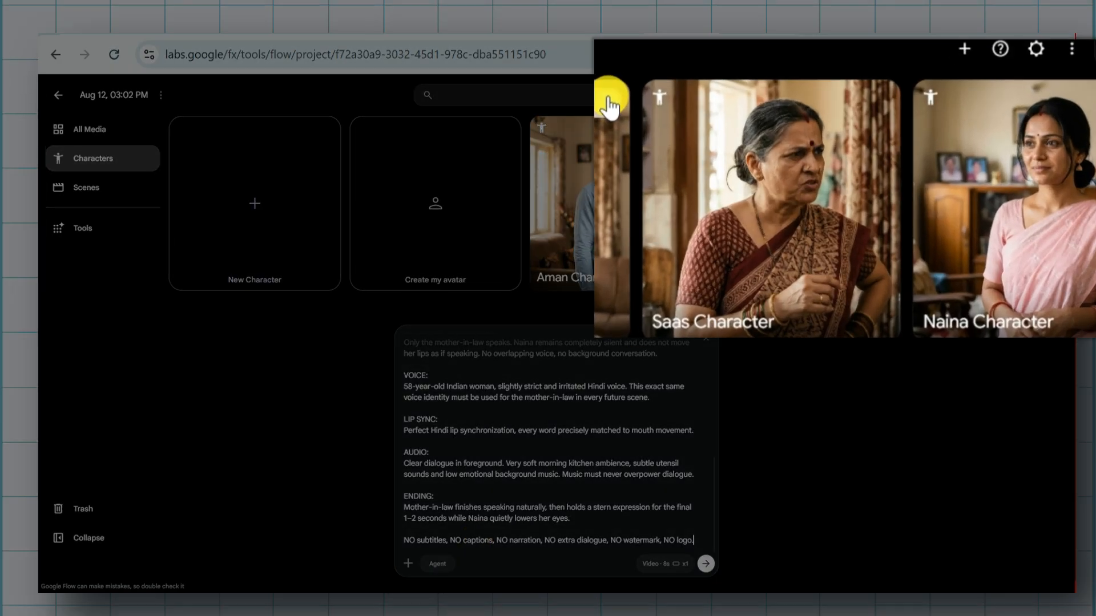
Attach Aman Character, Saas Character and Naina Character to the Scene 1 prompt as references
{"action": "left_click", "coordinate": [687, 131]}
{"action": "left_click", "coordinate": [608, 174]}
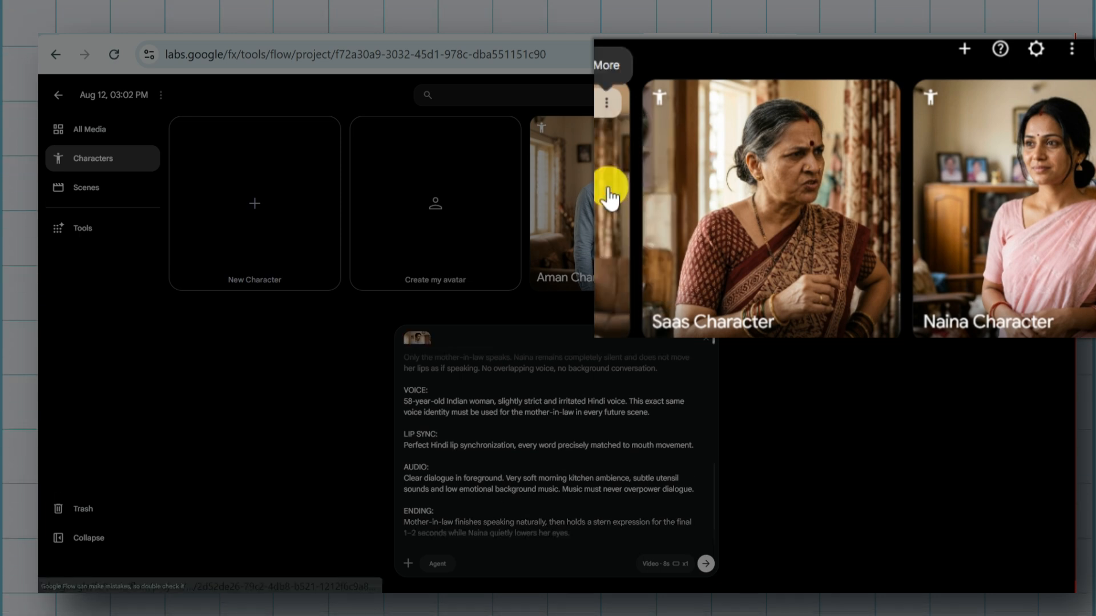
{"action": "left_click", "coordinate": [883, 103]}
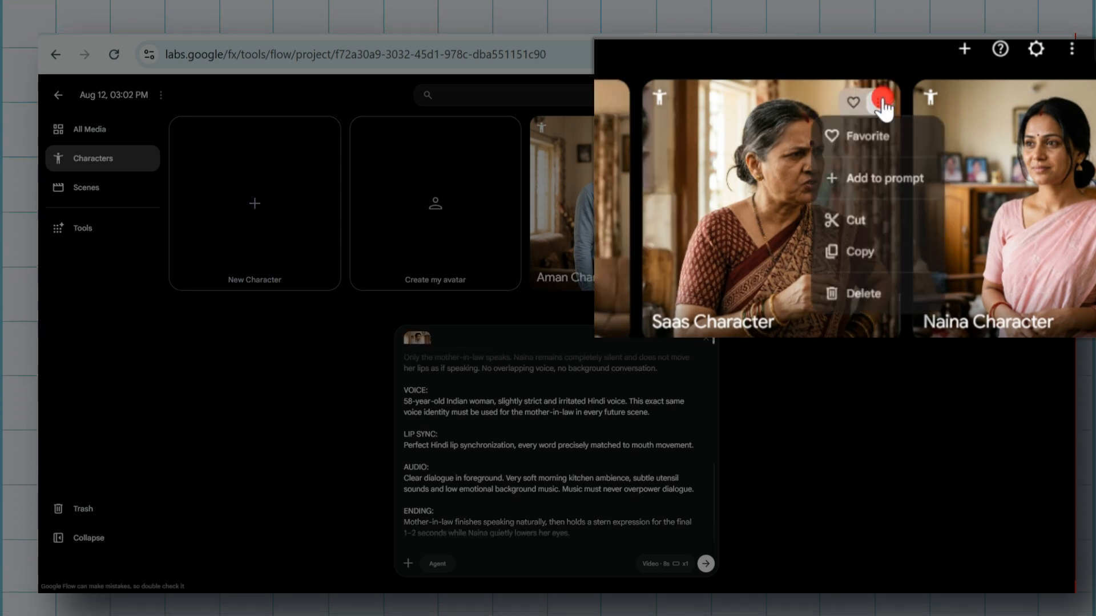
{"action": "left_click", "coordinate": [878, 194]}
{"action": "left_click", "coordinate": [1093, 101]}
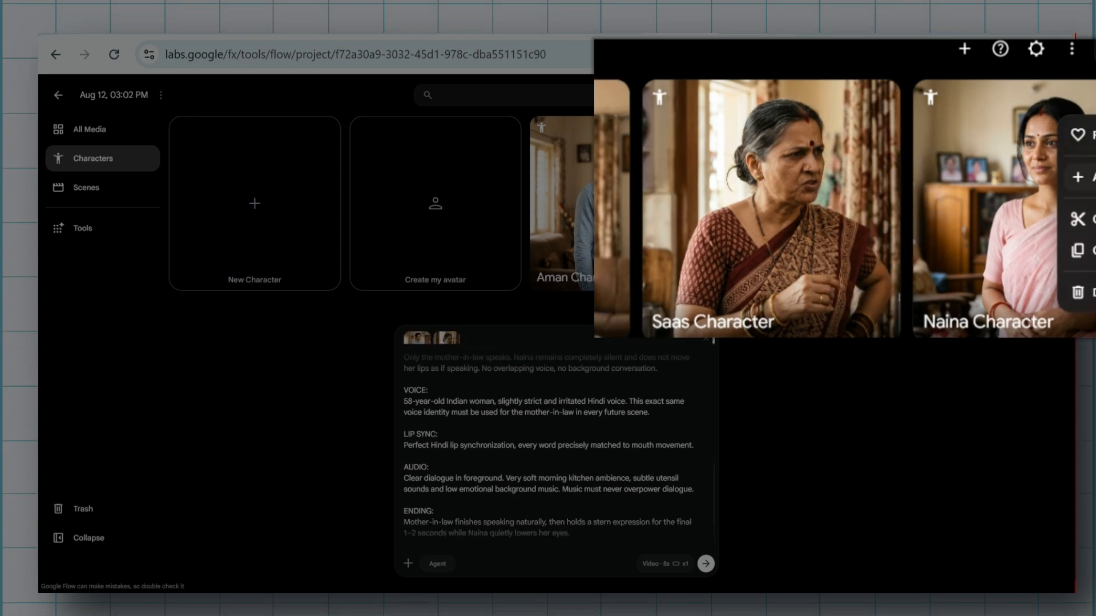
{"action": "left_click", "coordinate": [1082, 177]}
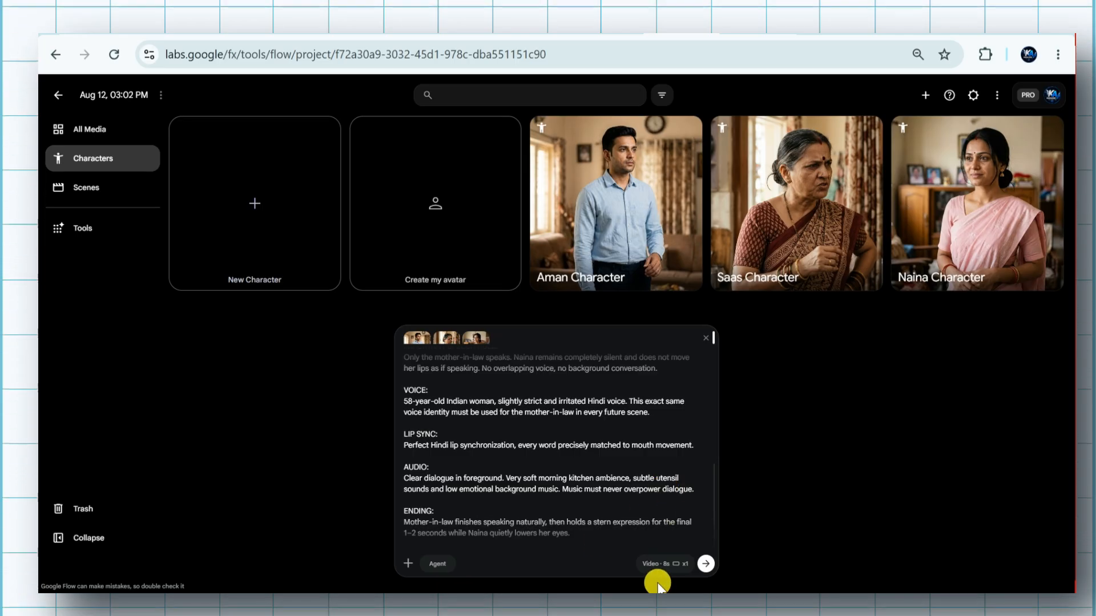
Set the output to a single 16:9 video of 10s with Omni Flash using Ingredients, and generate Scene 1
{"action": "left_click", "coordinate": [659, 563]}
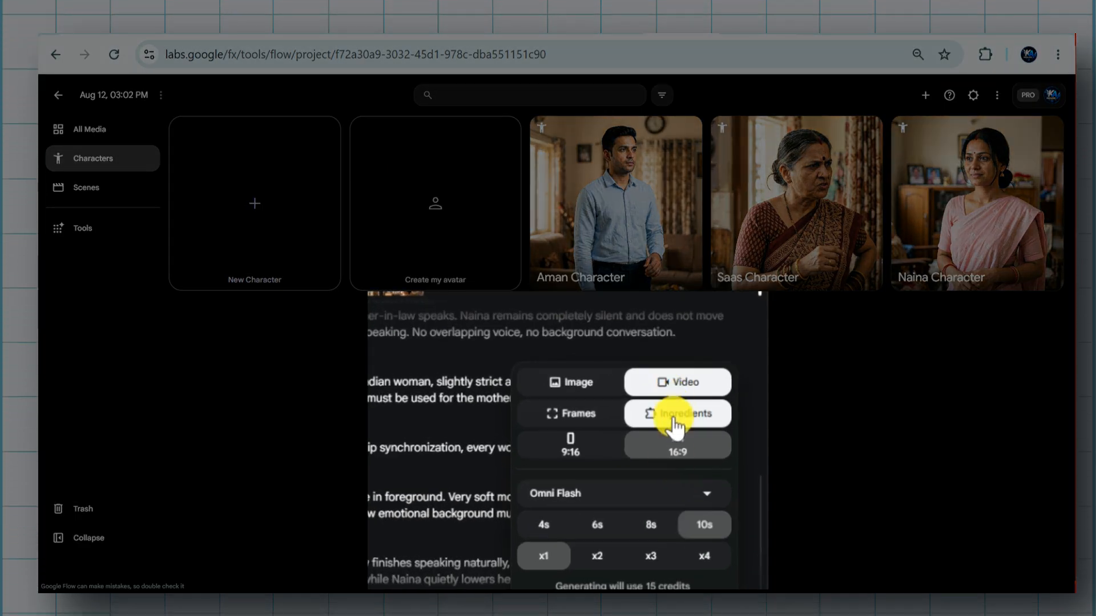
{"action": "left_click", "coordinate": [695, 497]}
{"action": "left_click", "coordinate": [604, 526]}
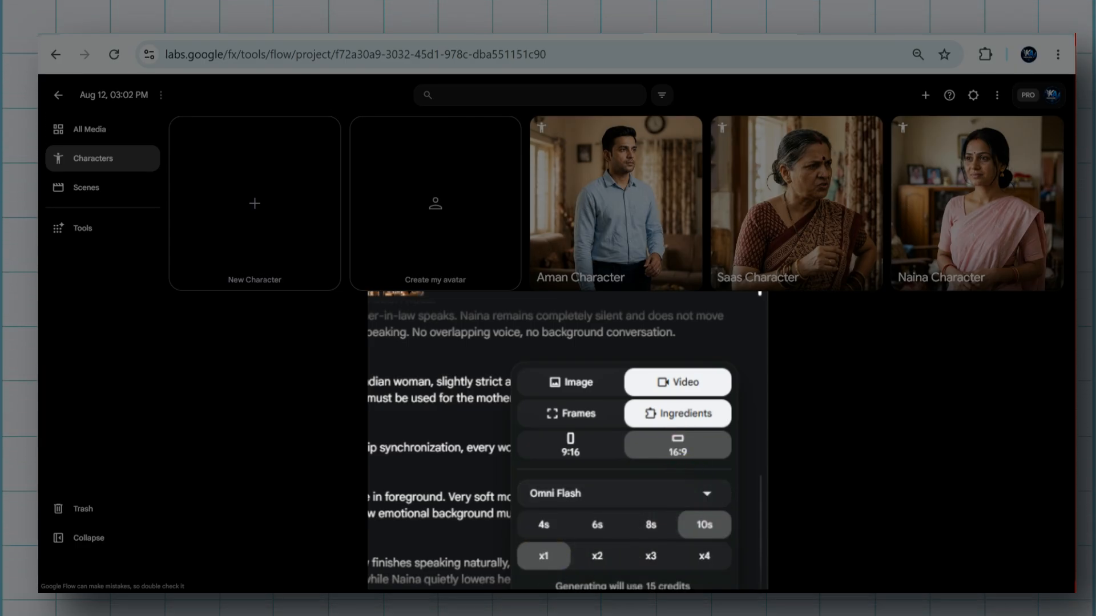
{"action": "left_click", "coordinate": [703, 564]}
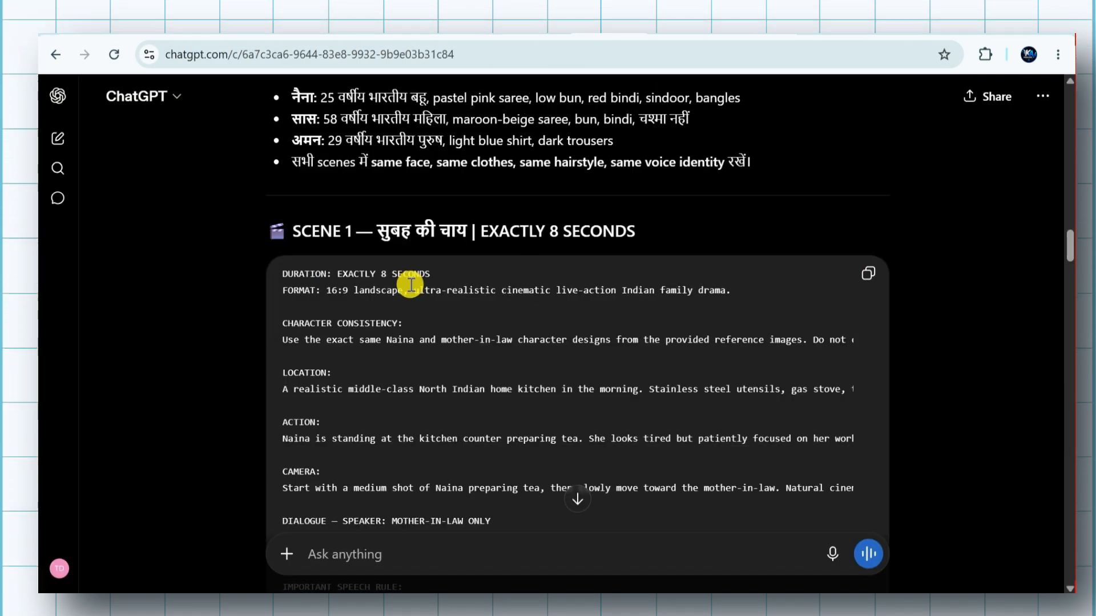
Review the Scene 1 prompt in ChatGPT, then play the generated kitchen tea clip in Flow and return to the project
{"action": "scroll", "coordinate": [411, 286], "scroll_direction": "down", "scroll_amount": 6}
{"action": "scroll", "coordinate": [385, 358], "scroll_direction": "down", "scroll_amount": 1}
{"action": "scroll", "coordinate": [385, 358], "scroll_direction": "up", "scroll_amount": 4}
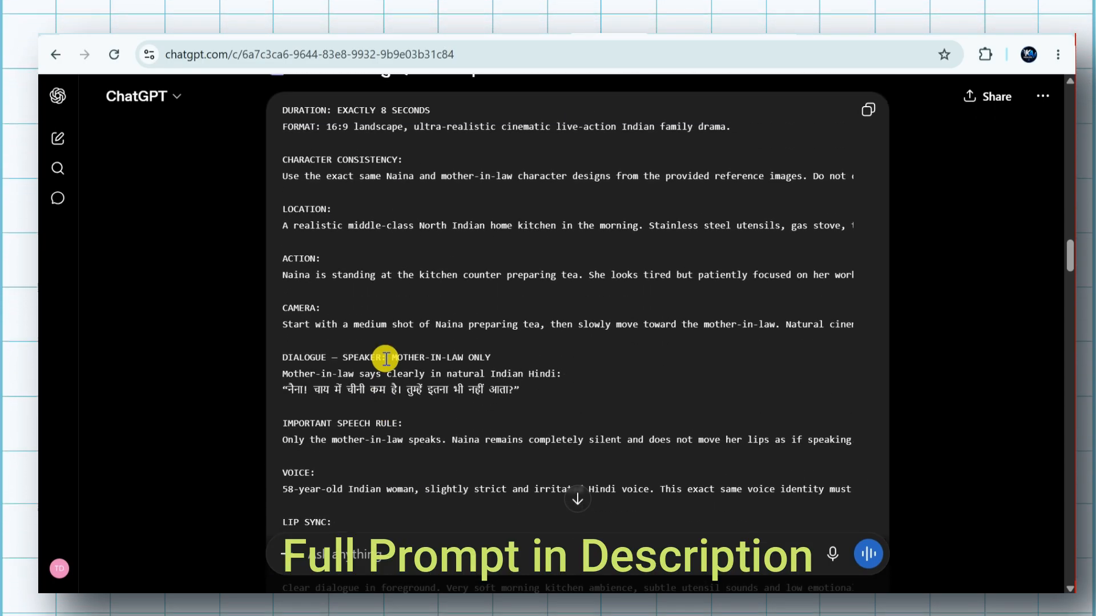
{"action": "scroll", "coordinate": [385, 358], "scroll_direction": "up", "scroll_amount": 2}
{"action": "scroll", "coordinate": [500, 369], "scroll_direction": "up", "scroll_amount": 10}
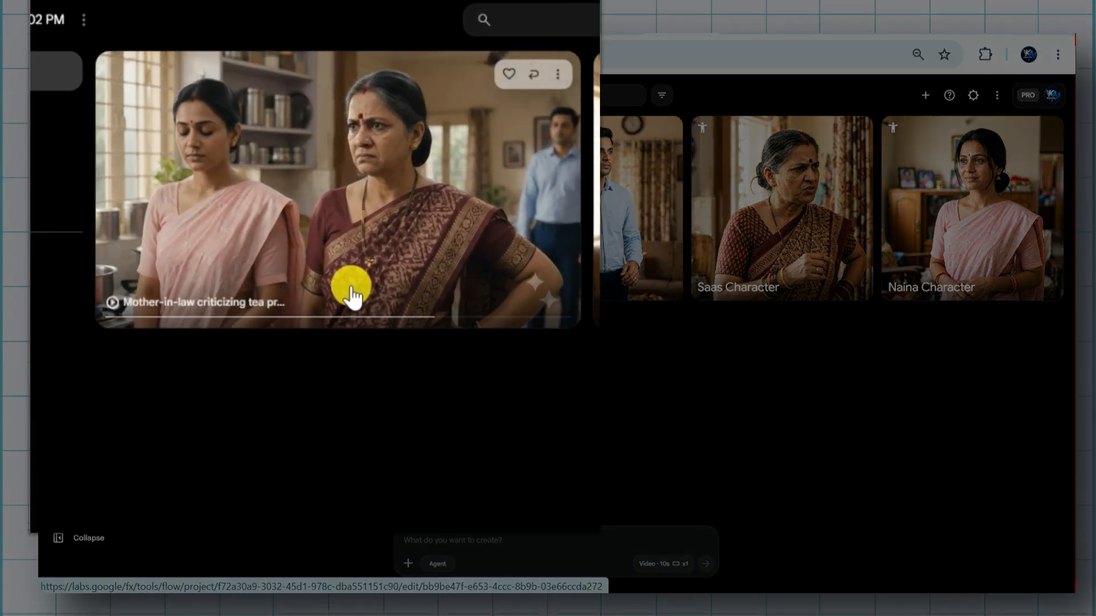
{"action": "left_click", "coordinate": [297, 181]}
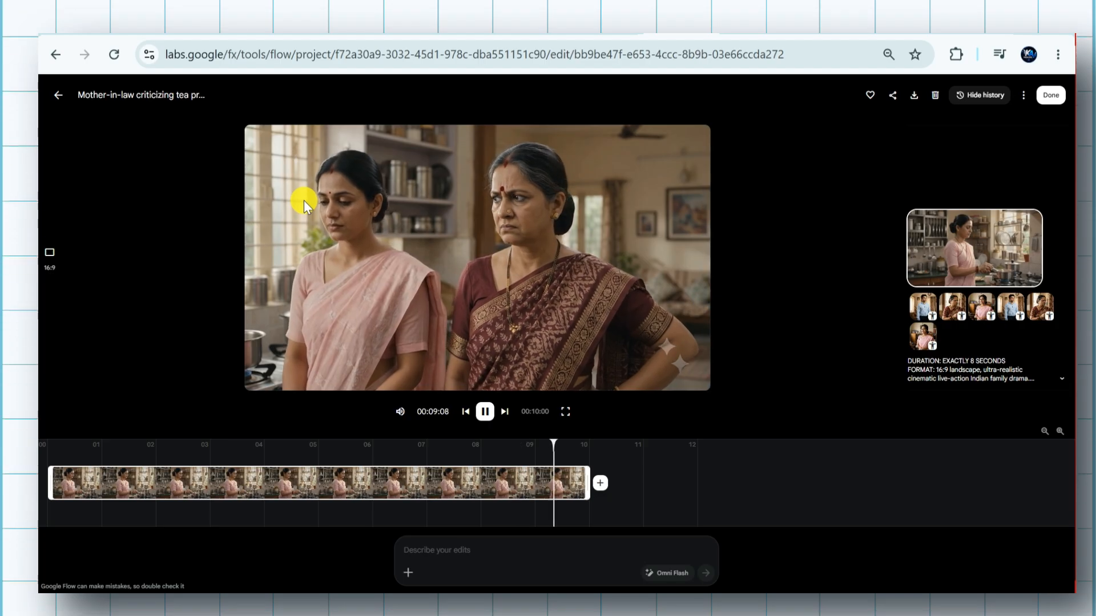
{"action": "left_click", "coordinate": [57, 97]}
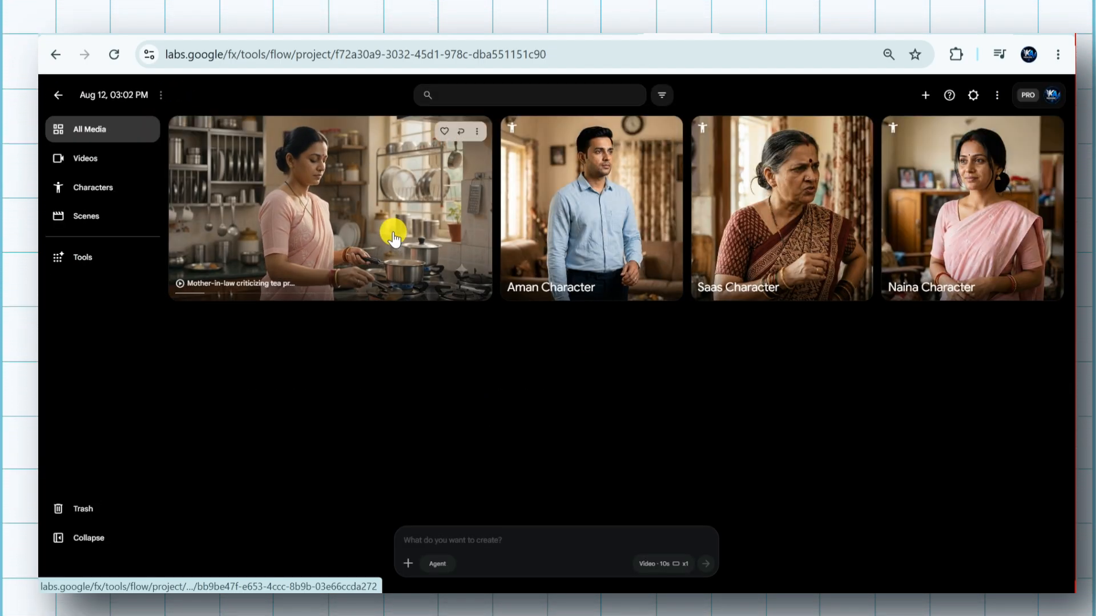
Copy the Scene 2 prompt from the ChatGPT conversation and paste it into the Flow project's creation prompt
{"action": "left_click", "coordinate": [602, 28]}
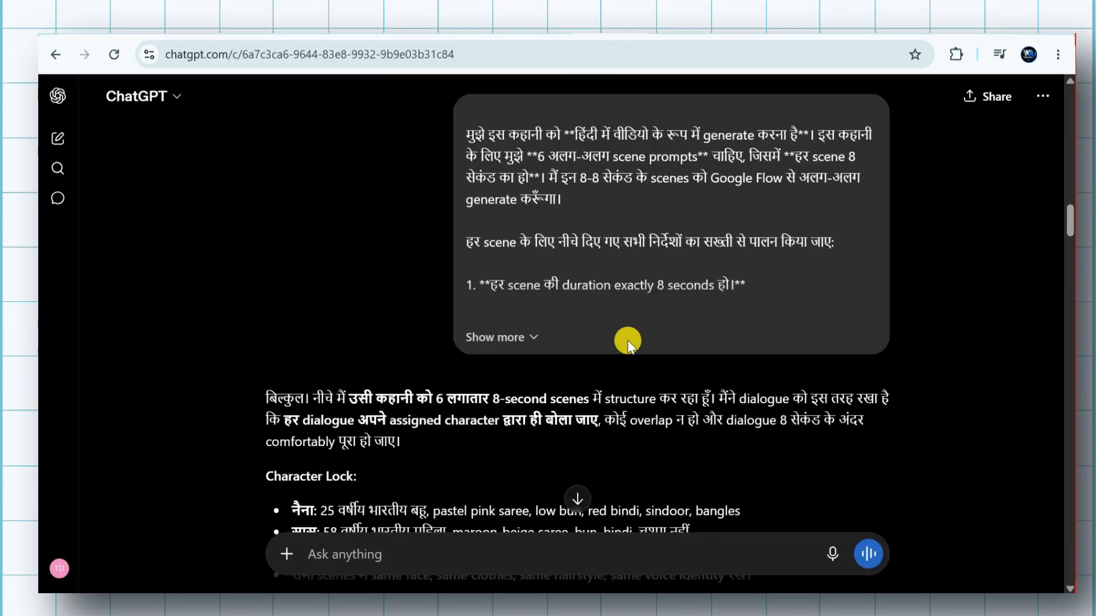
{"action": "scroll", "coordinate": [628, 340], "scroll_direction": "down", "scroll_amount": 20}
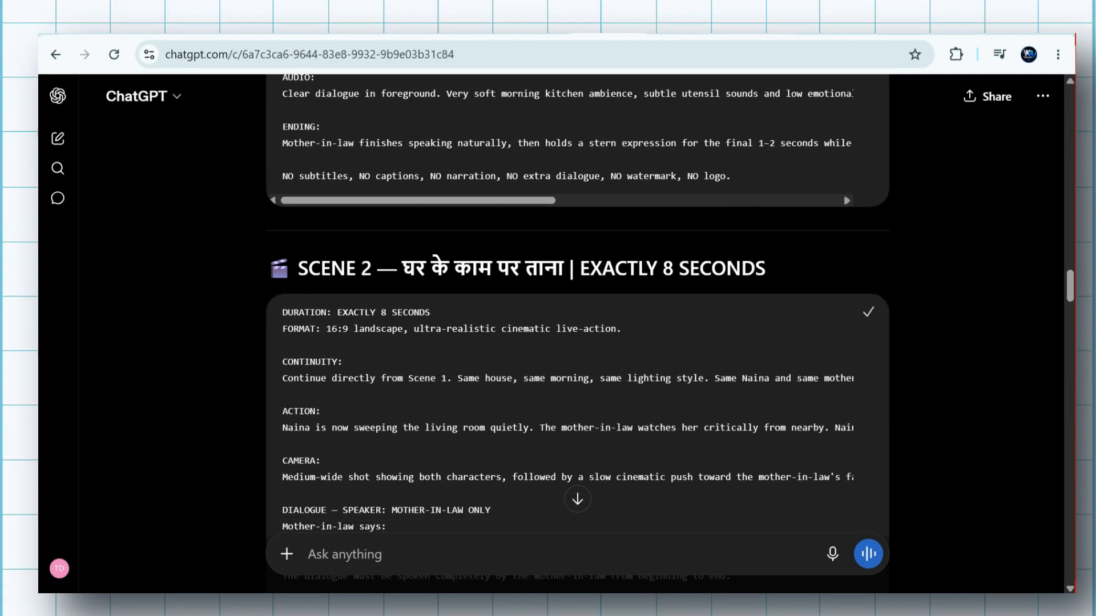
{"action": "left_click", "coordinate": [679, 28]}
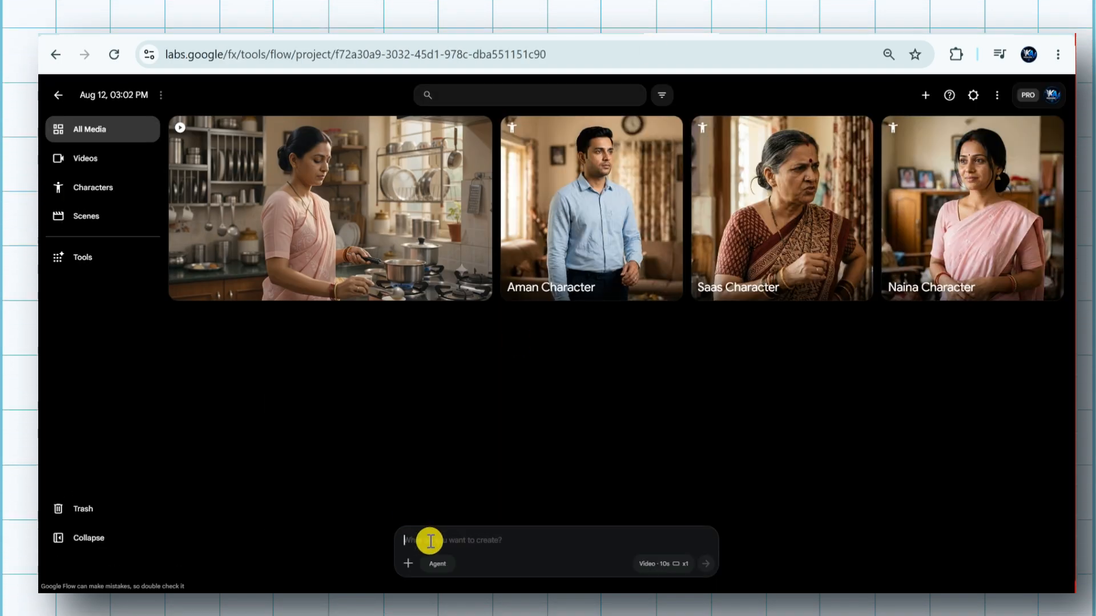
{"action": "key", "text": "ctrl+v"}
Add the Aman, Saas and Naina characters to the Scene 2 prompt and generate the video
{"action": "left_click", "coordinate": [671, 131]}
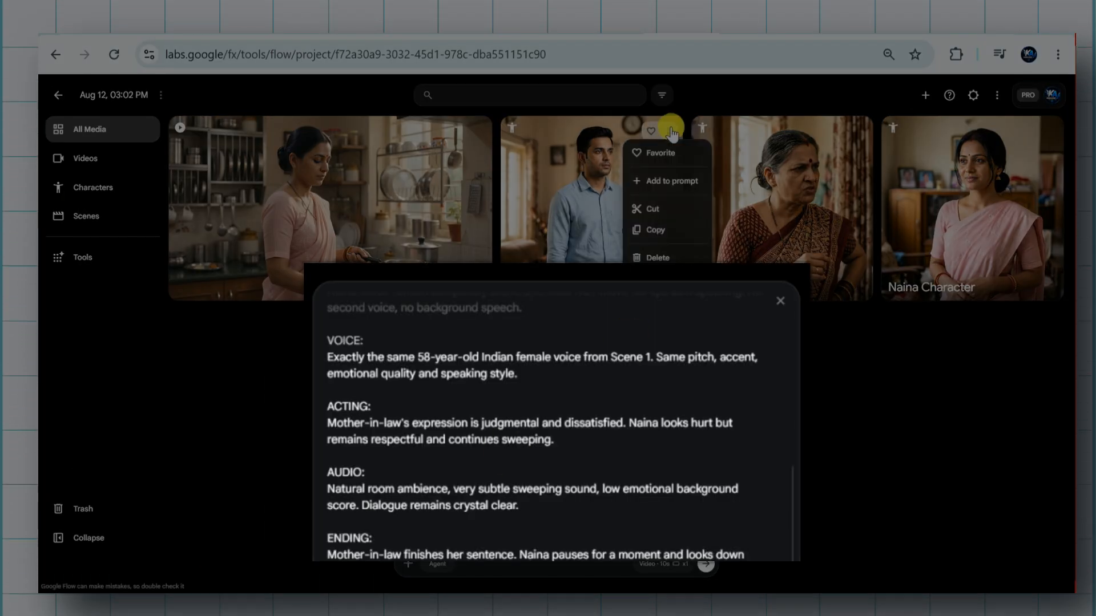
{"action": "left_click", "coordinate": [669, 184]}
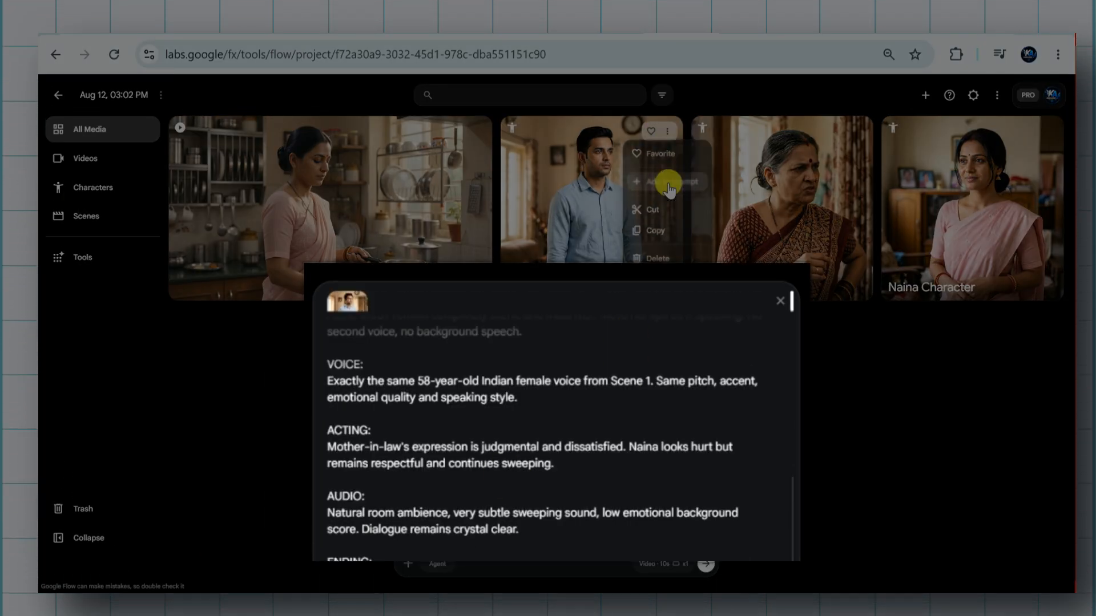
{"action": "left_click", "coordinate": [856, 136]}
{"action": "left_click", "coordinate": [854, 184]}
{"action": "left_click", "coordinate": [1049, 131]}
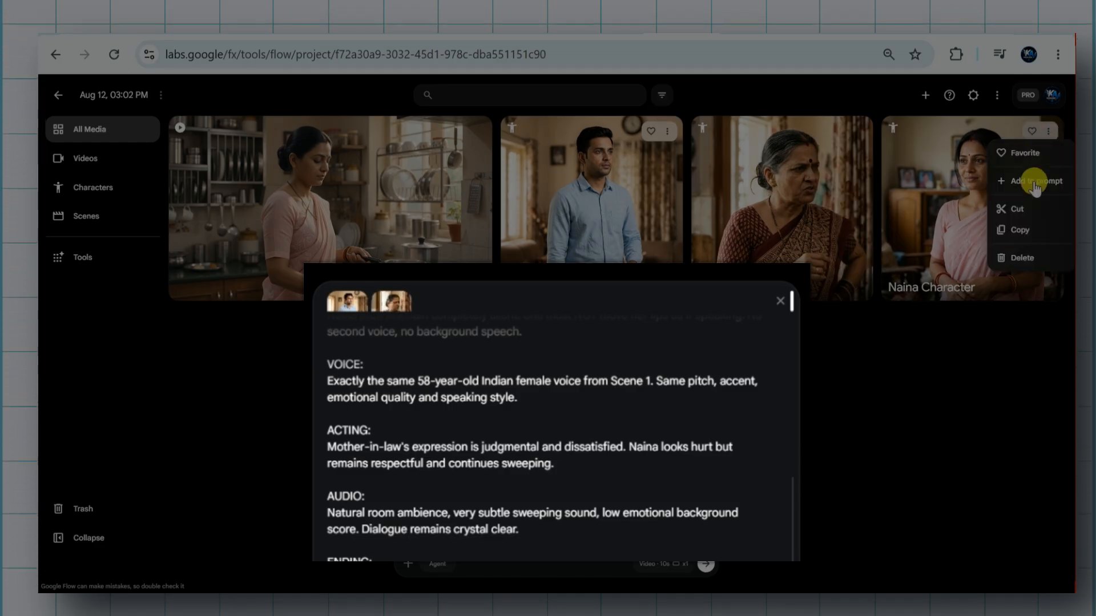
{"action": "left_click", "coordinate": [701, 568]}
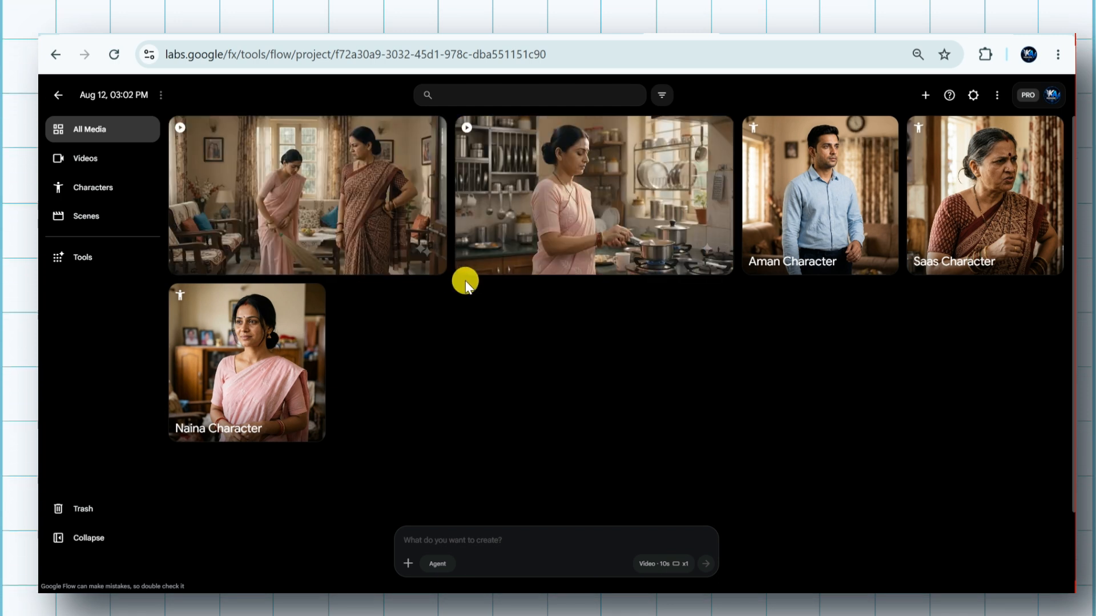
Play the generated Scene 2 sweeping clip and return to the project's media
{"action": "left_click", "coordinate": [327, 195]}
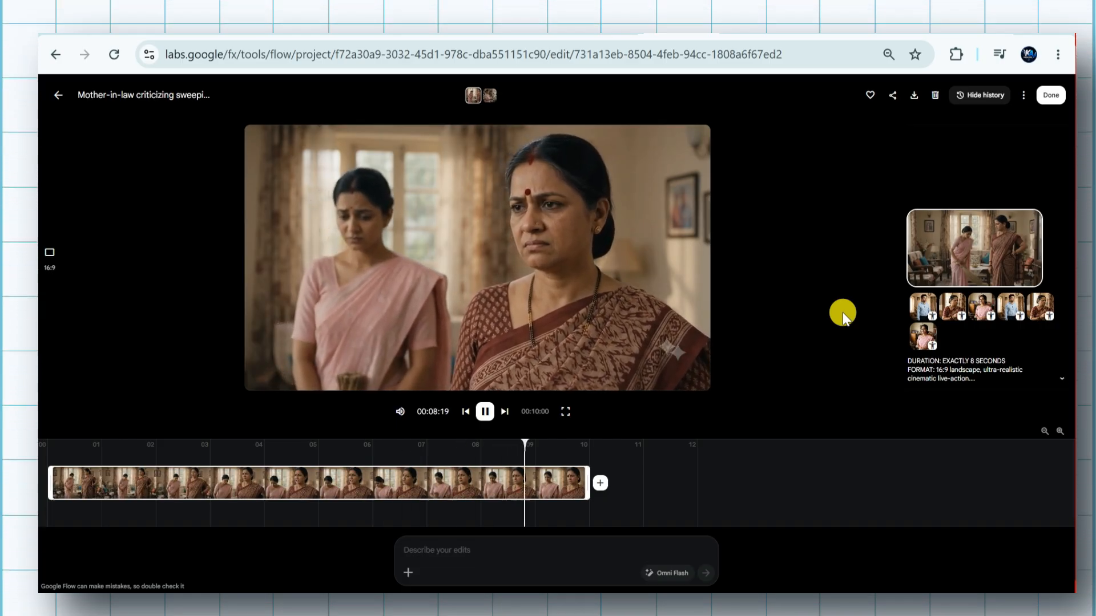
{"action": "left_click", "coordinate": [57, 97]}
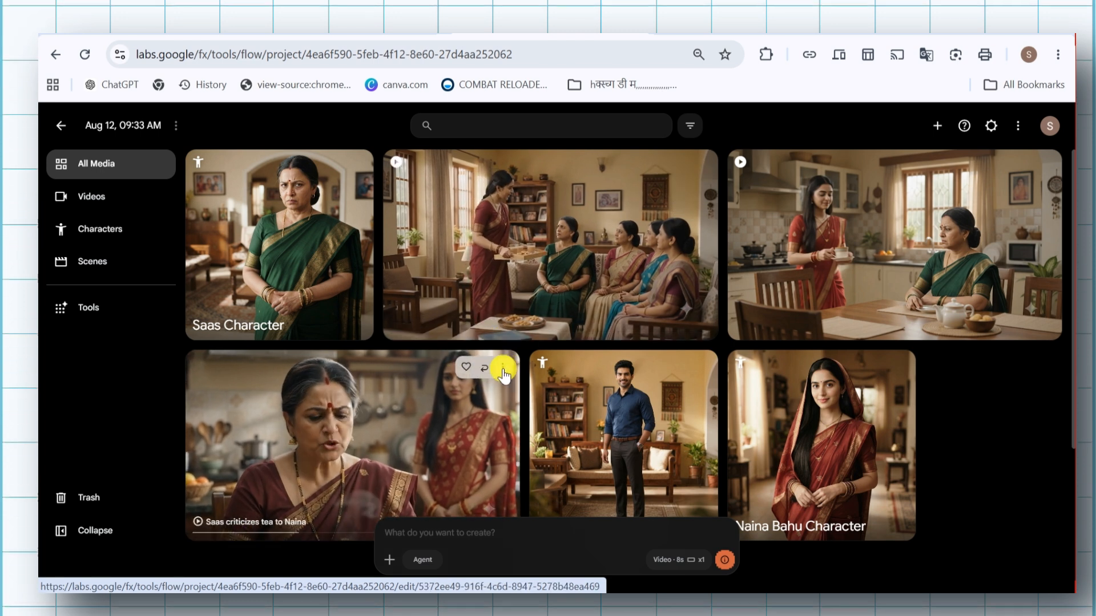
Download the "Saas criticizes tea to Naina" clip at 720p original size and check it in the browser's recent downloads
{"action": "left_click", "coordinate": [502, 369]}
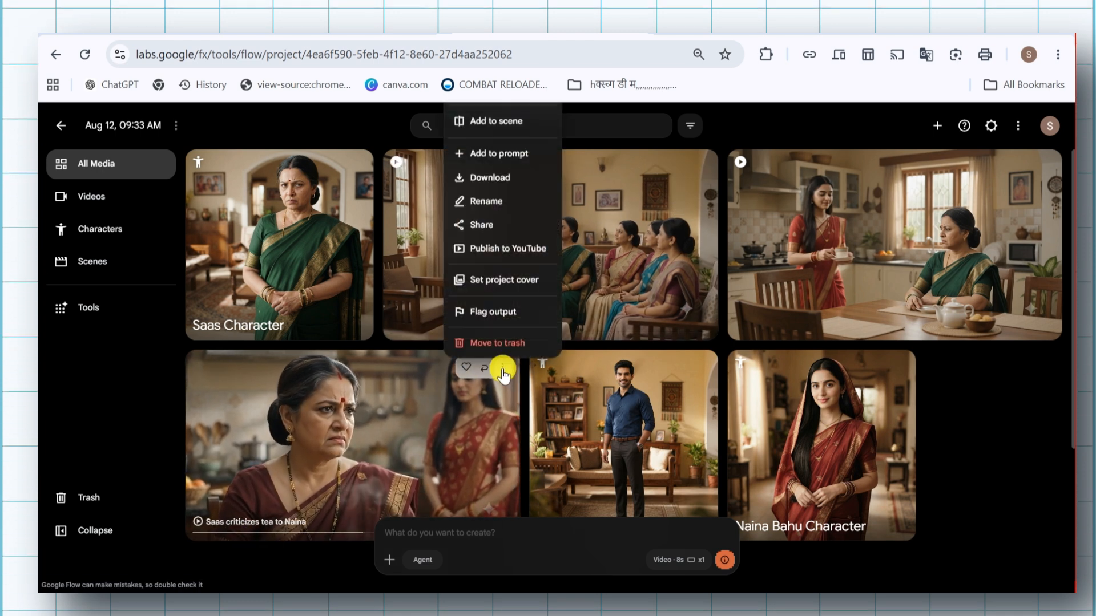
{"action": "mouse_move", "coordinate": [501, 177]}
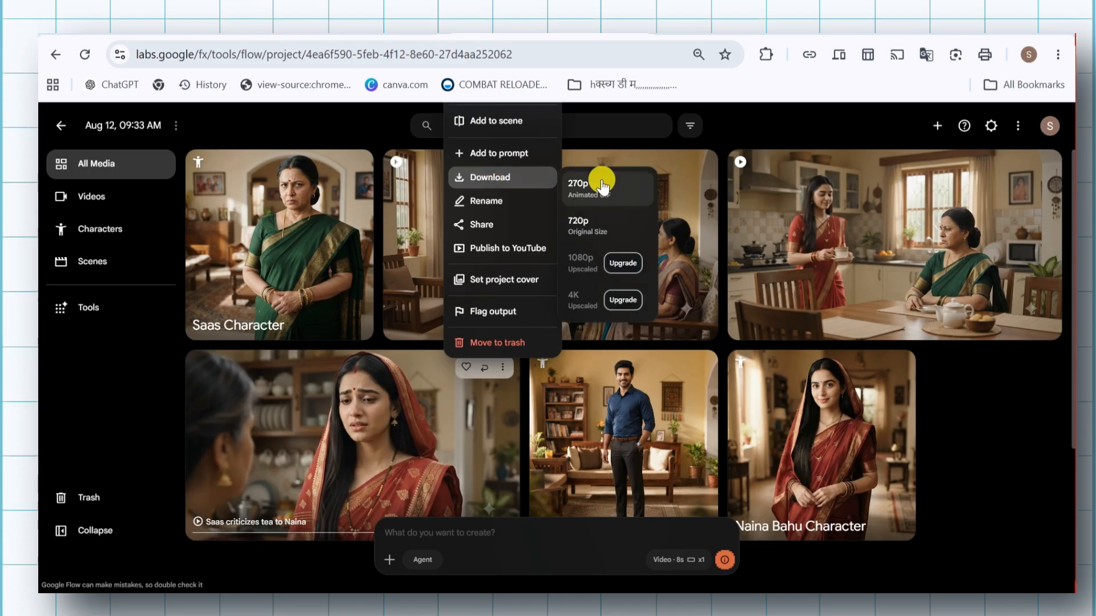
{"action": "left_click", "coordinate": [604, 224]}
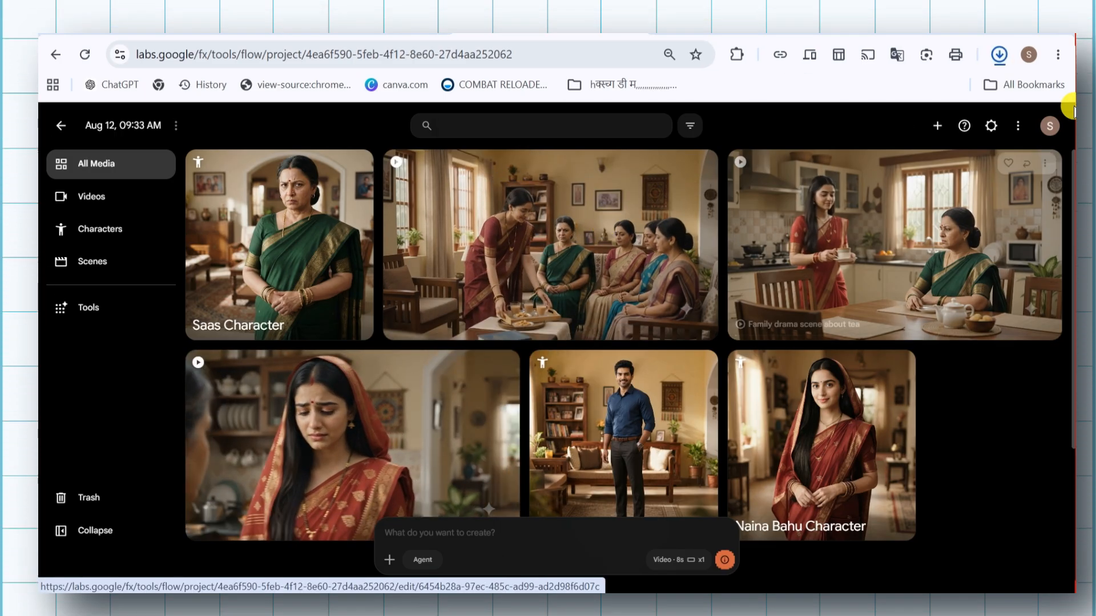
{"action": "left_click", "coordinate": [998, 56]}
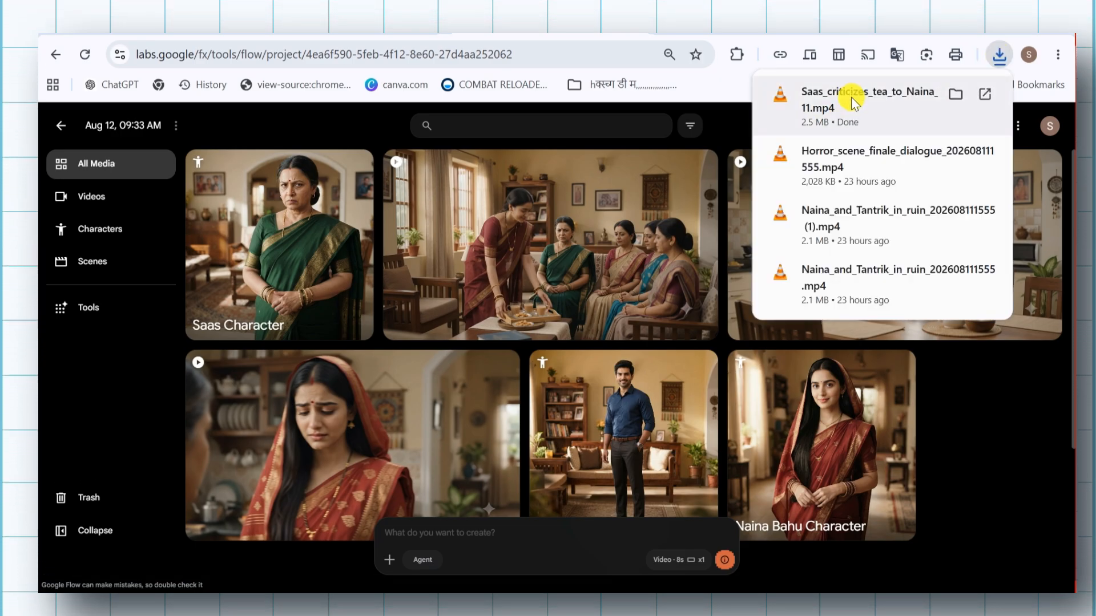
{"action": "left_click", "coordinate": [950, 388]}
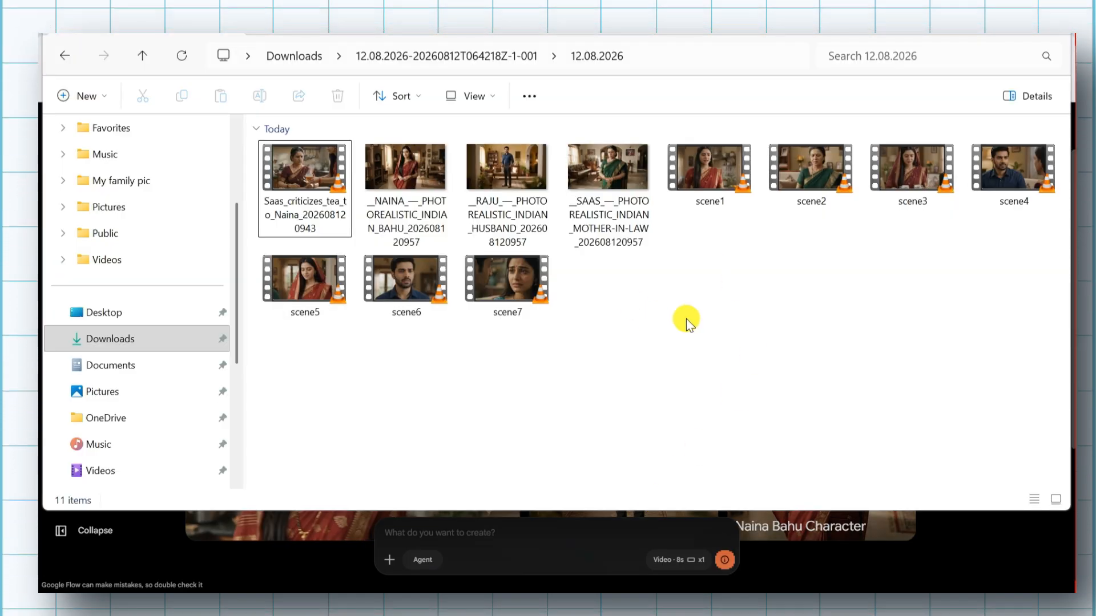
Look over the scene1 to scene7 videos and the character images in the 12.08.2026 downloads folder
{"action": "left_click", "coordinate": [1003, 196]}
{"action": "left_click", "coordinate": [384, 305]}
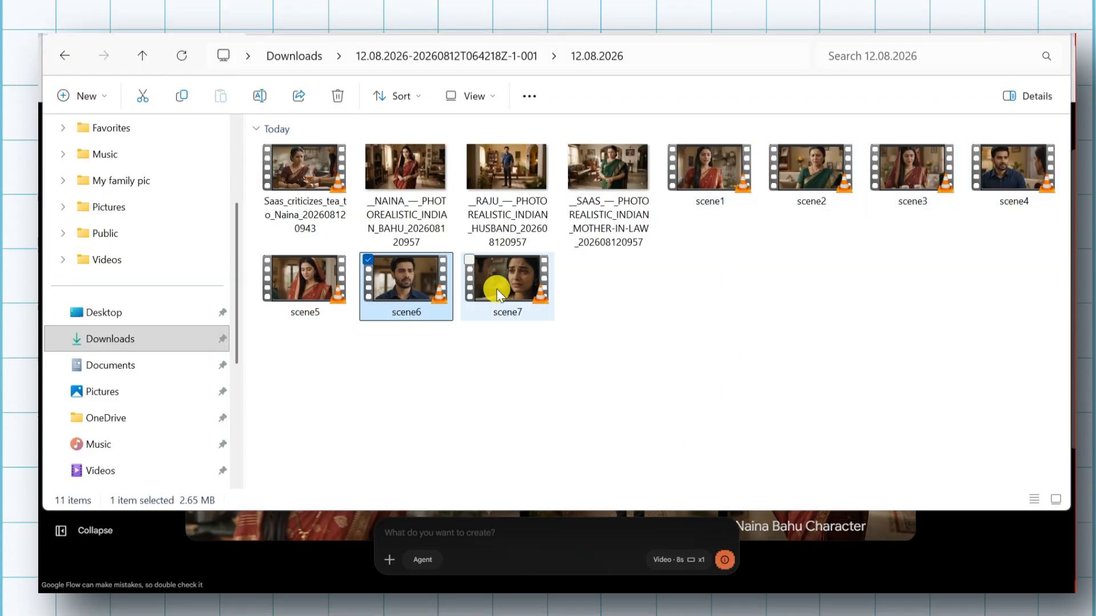
{"action": "left_click_drag", "start_coordinate": [712, 274], "coordinate": [1004, 181]}
{"action": "left_click_drag", "start_coordinate": [298, 360], "coordinate": [998, 160]}
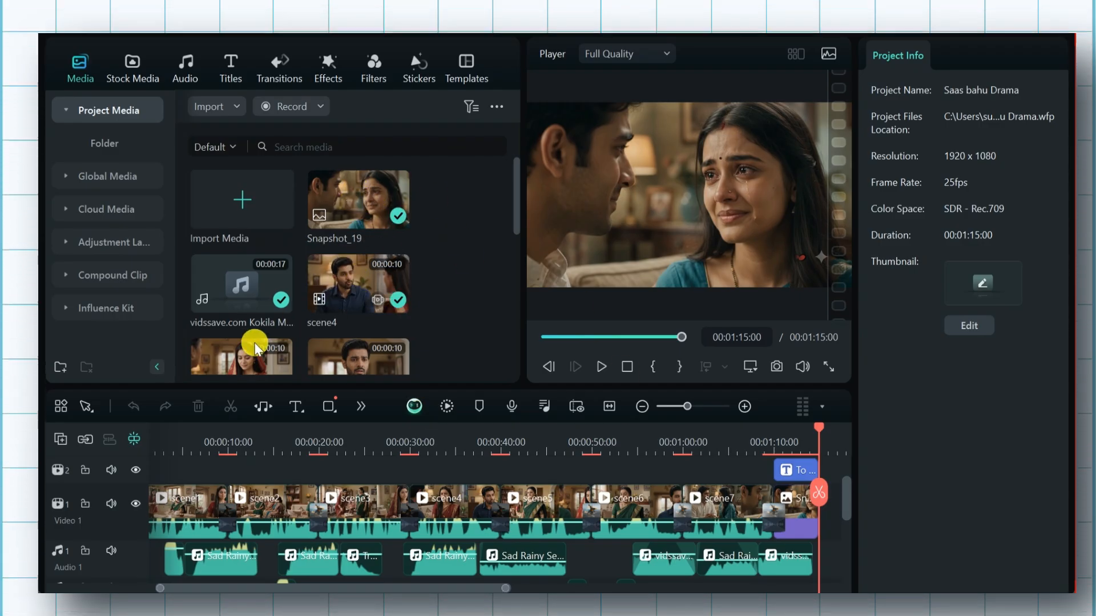
Switch to Filmora and examine the Saas bahu Drama project's imported media and the scene clips arranged on Video 1
{"action": "scroll", "coordinate": [341, 284], "scroll_direction": "down", "scroll_amount": 5}
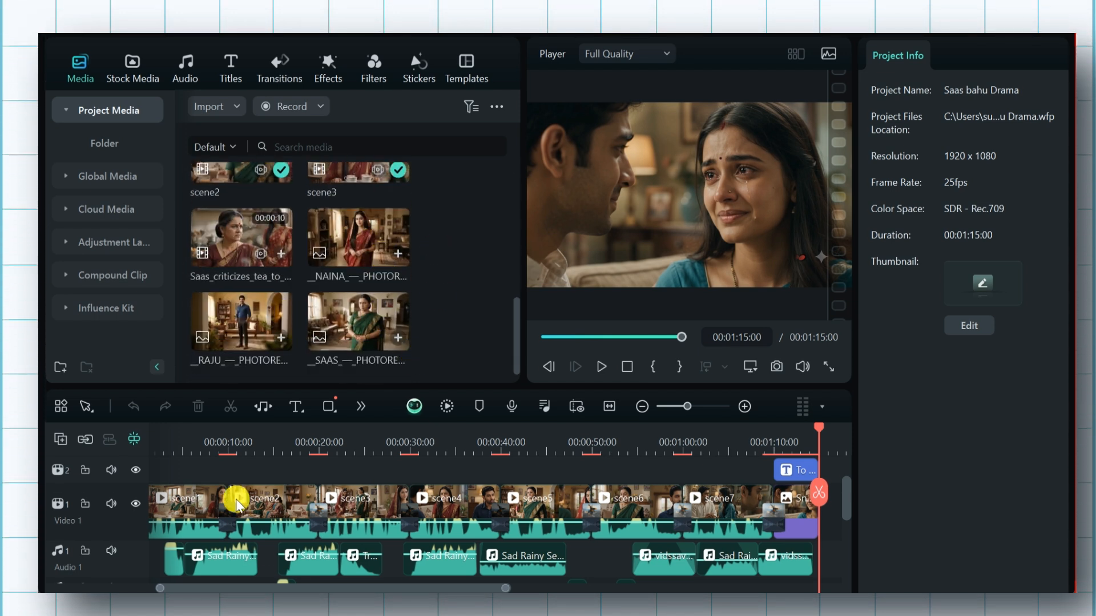
{"action": "left_click", "coordinate": [193, 510]}
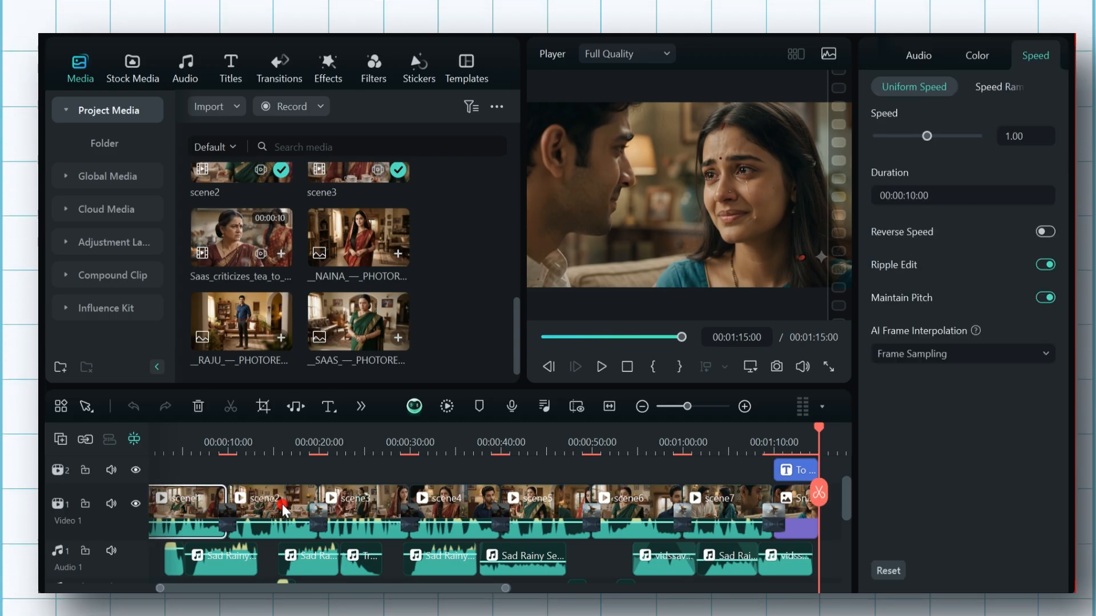
{"action": "left_click", "coordinate": [354, 501]}
{"action": "left_click", "coordinate": [479, 498]}
{"action": "left_click", "coordinate": [556, 497]}
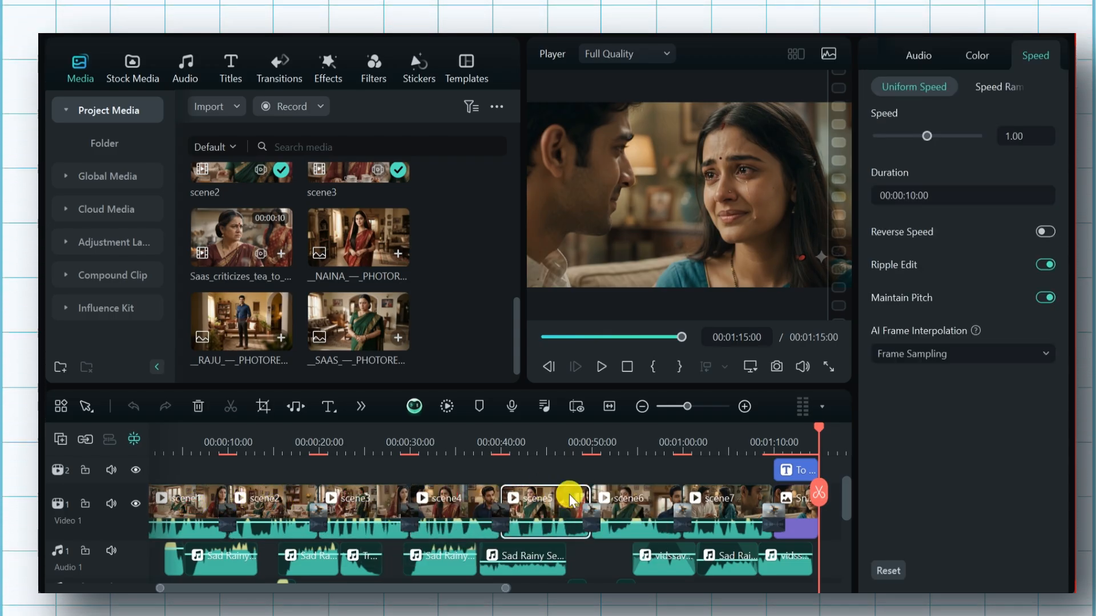
Scrub the timeline from the start to 00:00:30:00 and back, and examine the title, video and audio tracks
{"action": "left_click_drag", "start_coordinate": [819, 436], "coordinate": [40, 434]}
{"action": "scroll", "coordinate": [280, 515], "scroll_direction": "down", "scroll_amount": 1}
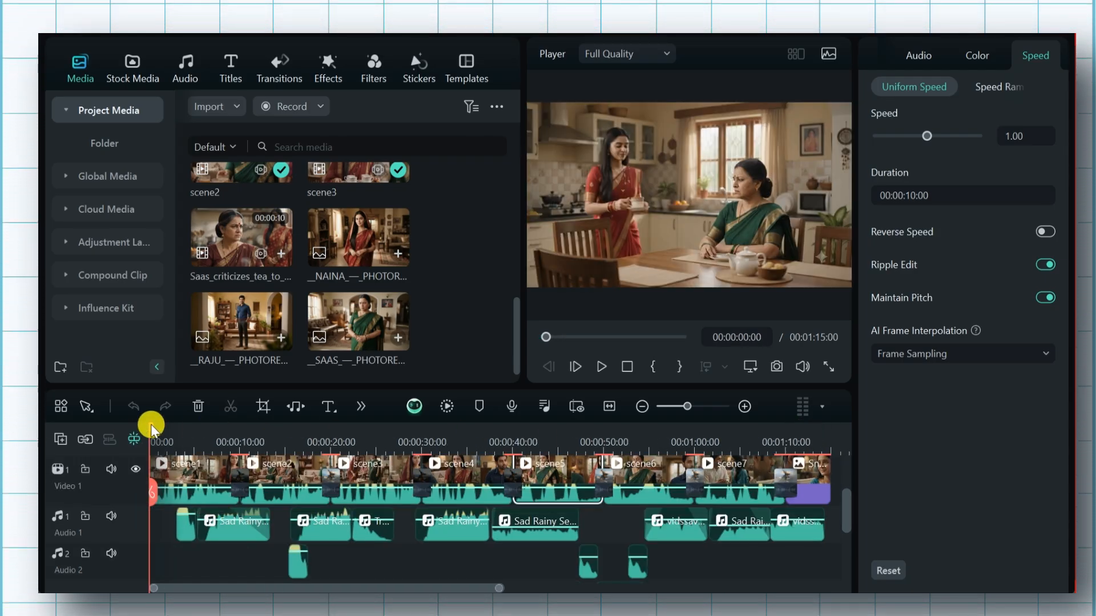
{"action": "left_click_drag", "start_coordinate": [151, 428], "coordinate": [422, 473]}
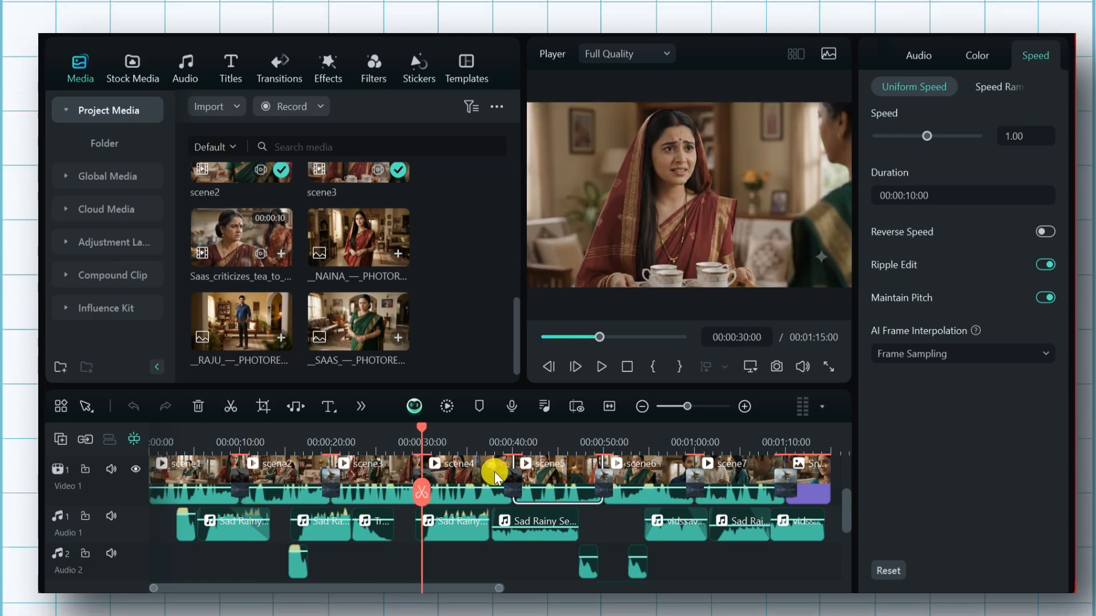
{"action": "left_click_drag", "start_coordinate": [508, 480], "coordinate": [67, 433]}
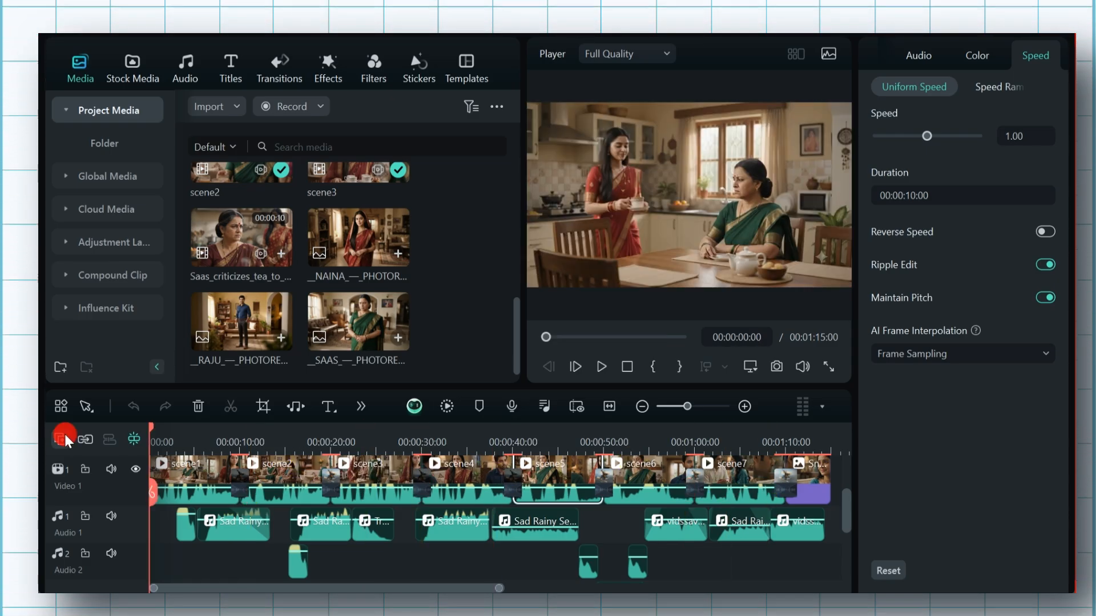
{"action": "scroll", "coordinate": [361, 514], "scroll_direction": "up", "scroll_amount": 2}
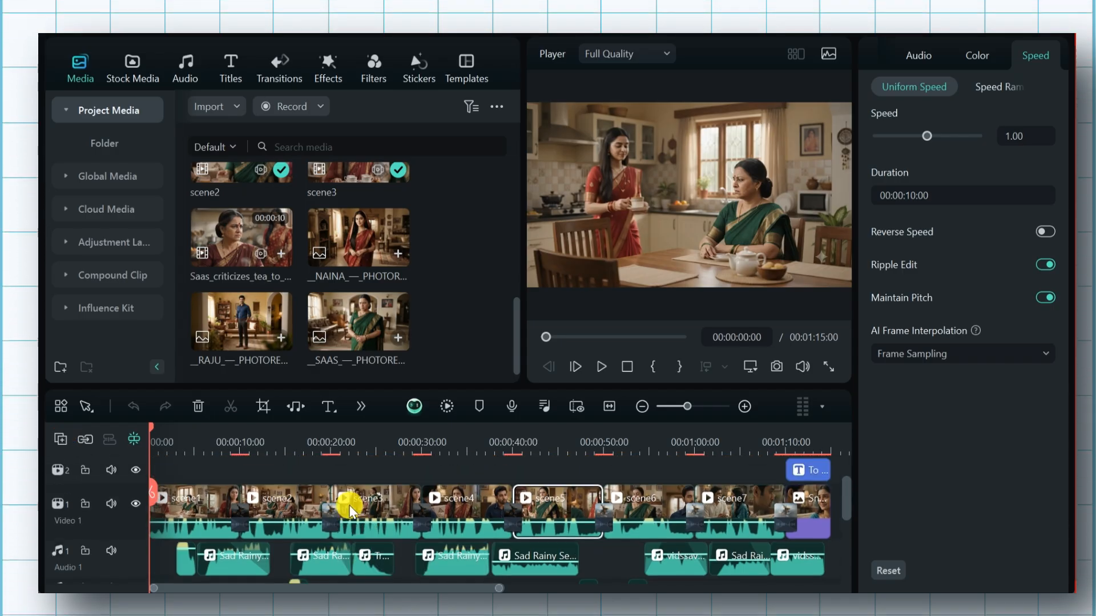
{"action": "scroll", "coordinate": [351, 511], "scroll_direction": "down", "scroll_amount": 1}
{"action": "scroll", "coordinate": [351, 512], "scroll_direction": "up", "scroll_amount": 2}
{"action": "scroll", "coordinate": [351, 512], "scroll_direction": "down", "scroll_amount": 1}
{"action": "scroll", "coordinate": [349, 510], "scroll_direction": "up", "scroll_amount": 1}
{"action": "scroll", "coordinate": [350, 509], "scroll_direction": "down", "scroll_amount": 2}
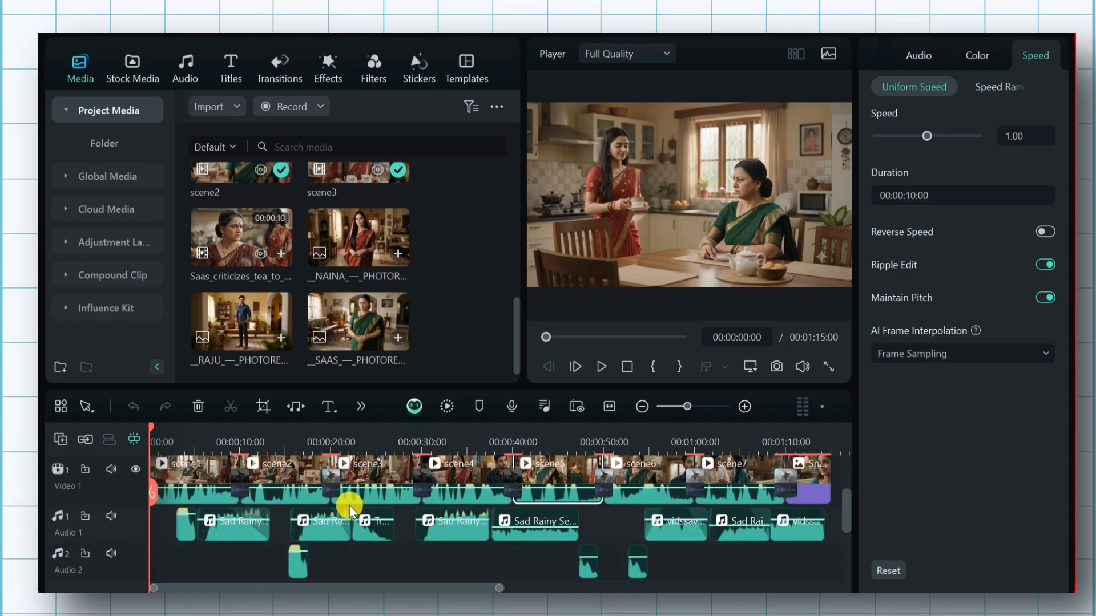
Play the edited scene1 and scene2 parts of the timeline to check their dialogue, background music and transitions
{"action": "left_click", "coordinate": [604, 368]}
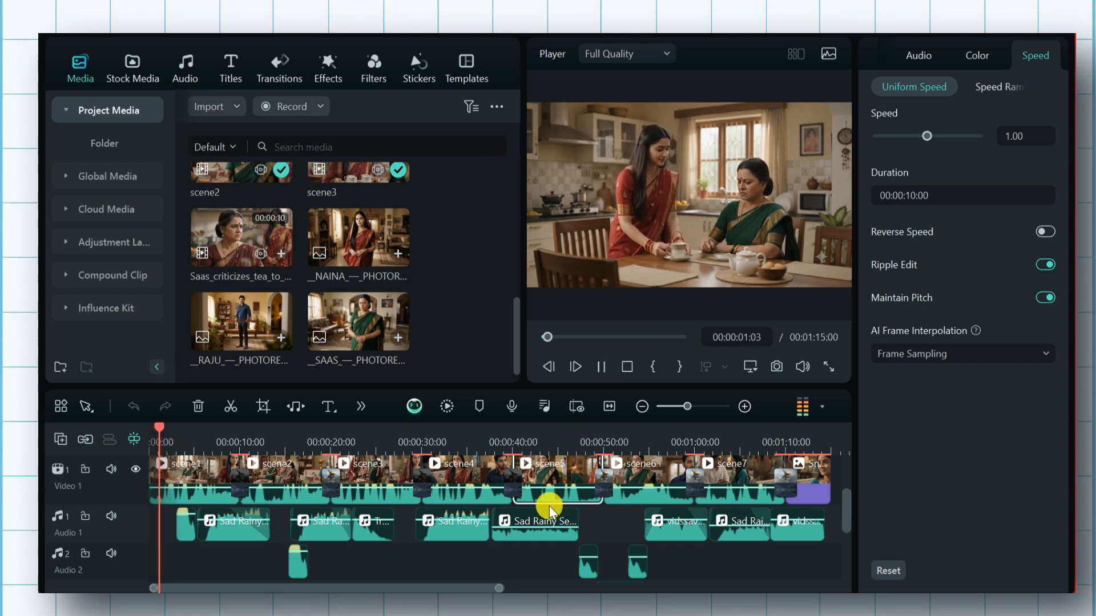
{"action": "scroll", "coordinate": [549, 508], "scroll_direction": "up", "scroll_amount": 1}
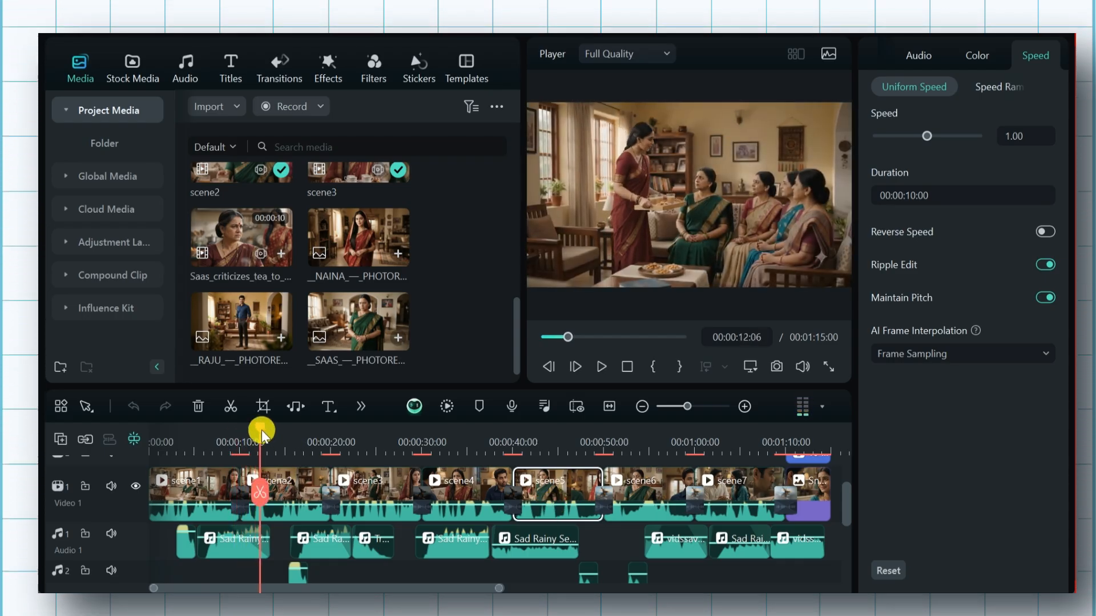
{"action": "left_click_drag", "start_coordinate": [257, 435], "coordinate": [179, 453]}
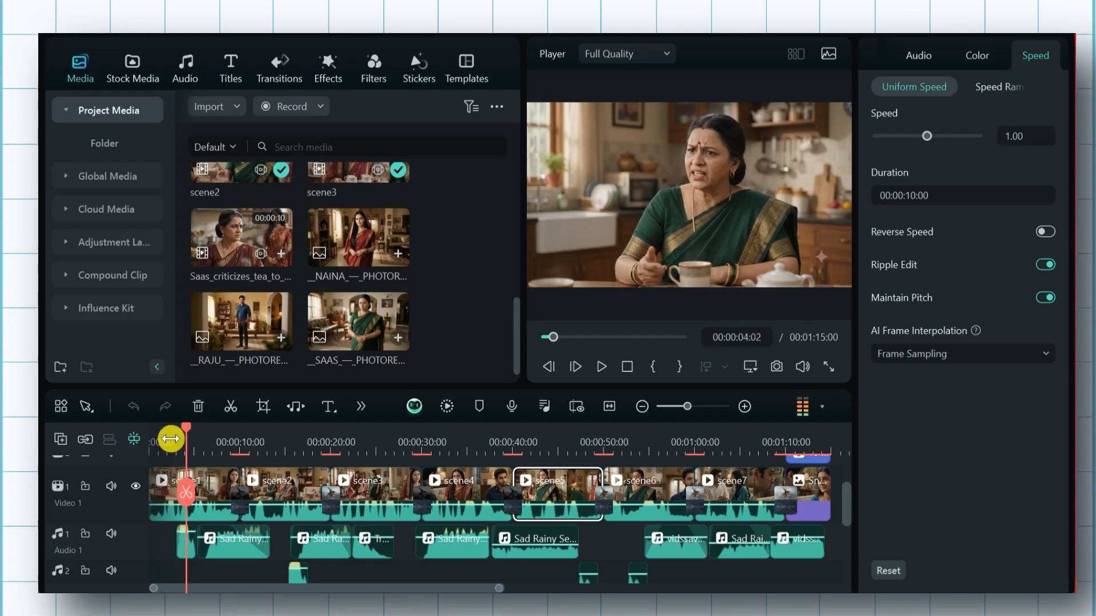
{"action": "left_click_drag", "start_coordinate": [185, 440], "coordinate": [290, 465]}
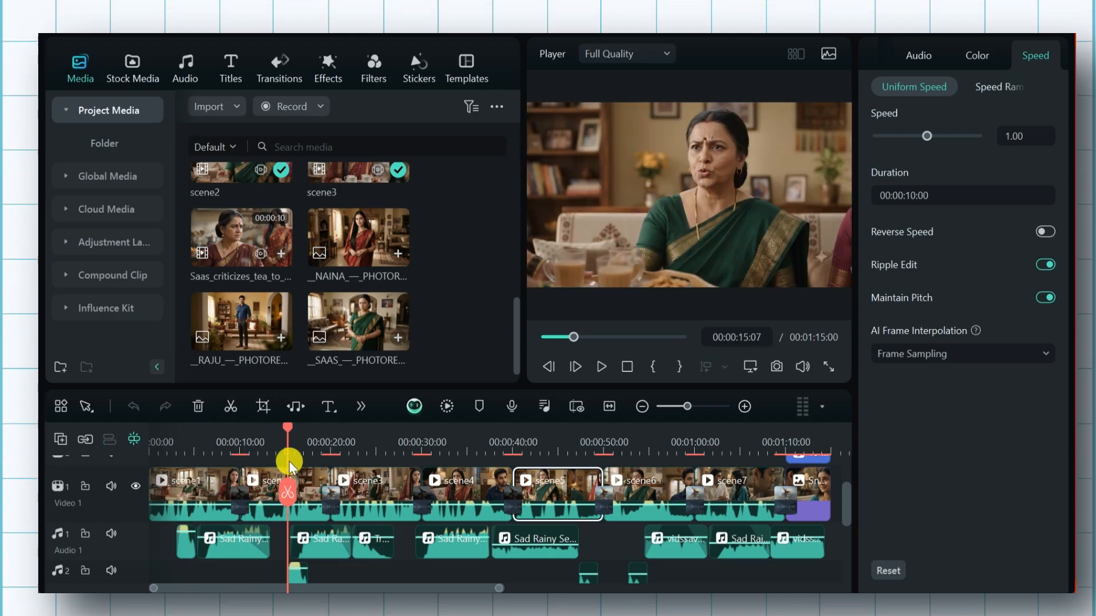
{"action": "key", "text": "space"}
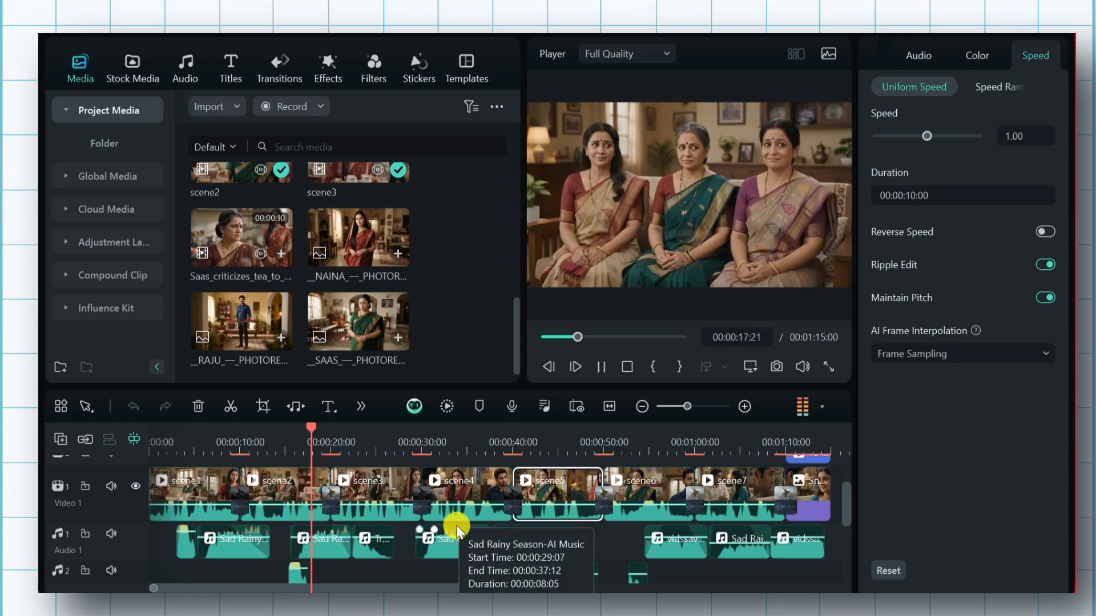
{"action": "key", "text": "space"}
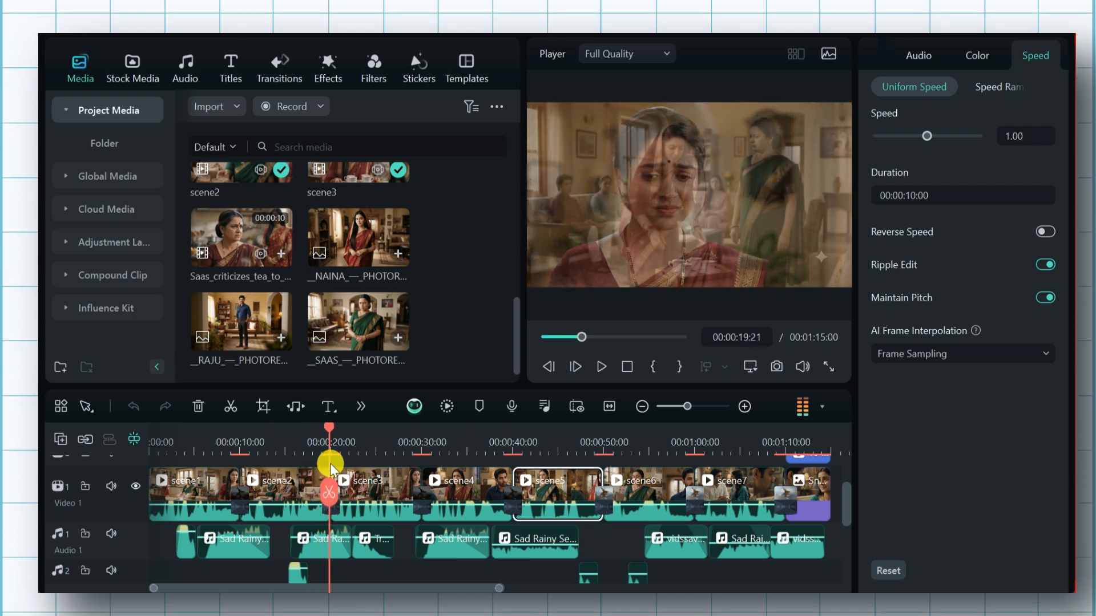
Play the timeline from 00:01:08:12 to preview the end of scene7 and the "To Be Continued ..." title
{"action": "left_click_drag", "start_coordinate": [334, 429], "coordinate": [772, 525]}
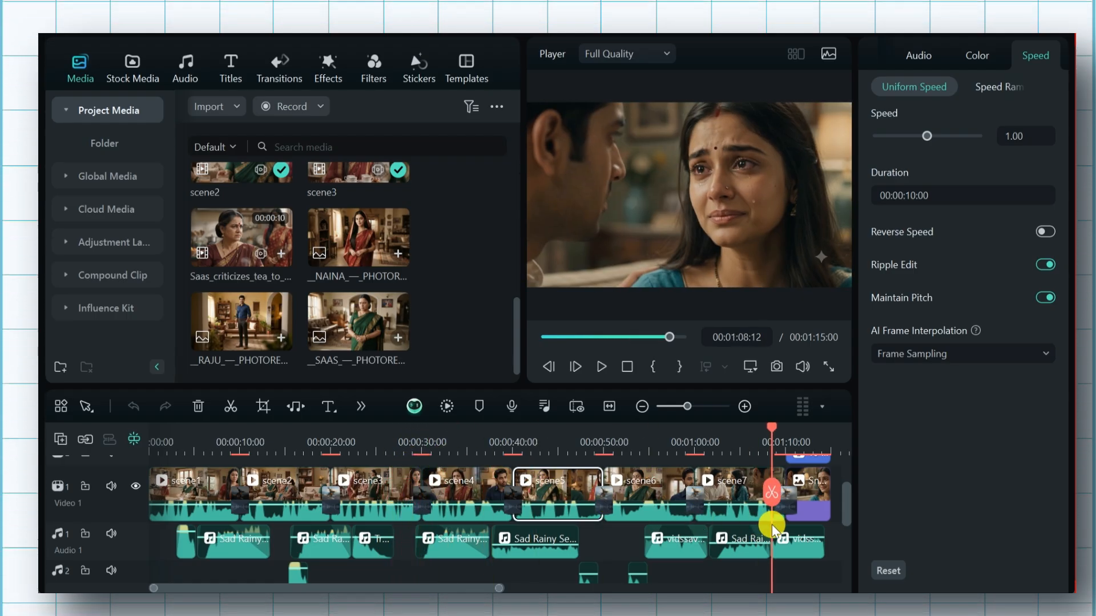
{"action": "key", "text": "space"}
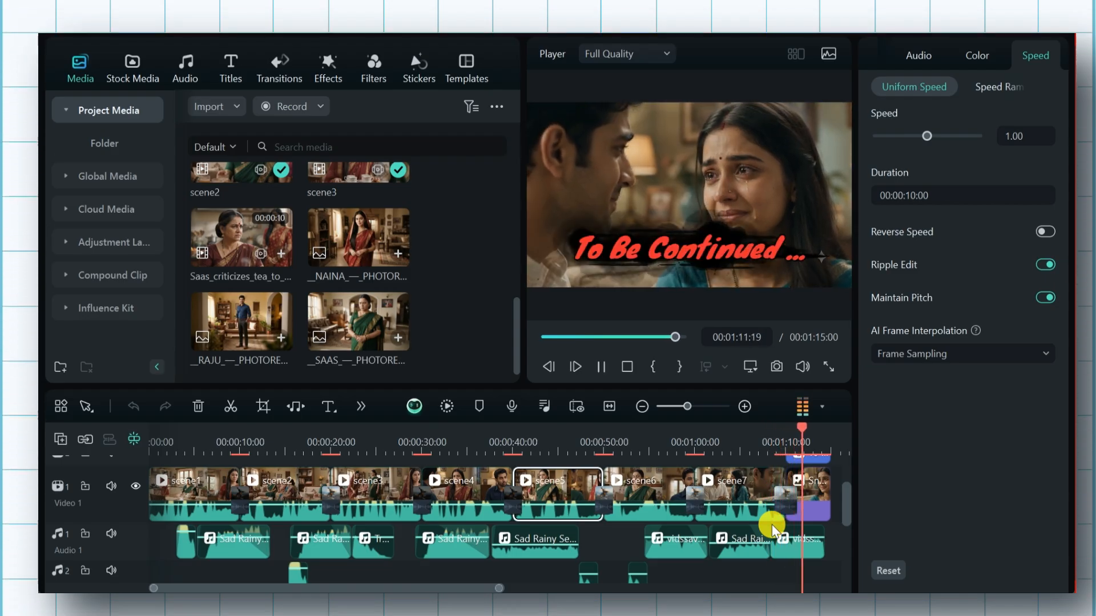
{"action": "key", "text": "space"}
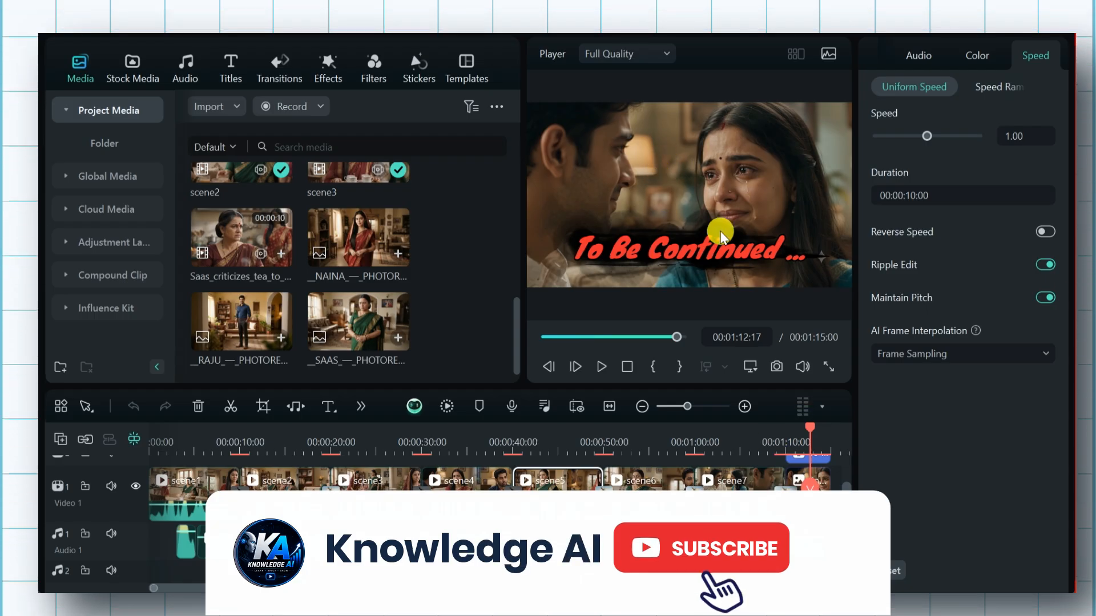
Move the playhead to 00:01:14:05 near the end, review the local MP4 export settings and close them without exporting
{"action": "left_click", "coordinate": [823, 440]}
{"action": "left_click_drag", "start_coordinate": [844, 424], "coordinate": [747, 420]}
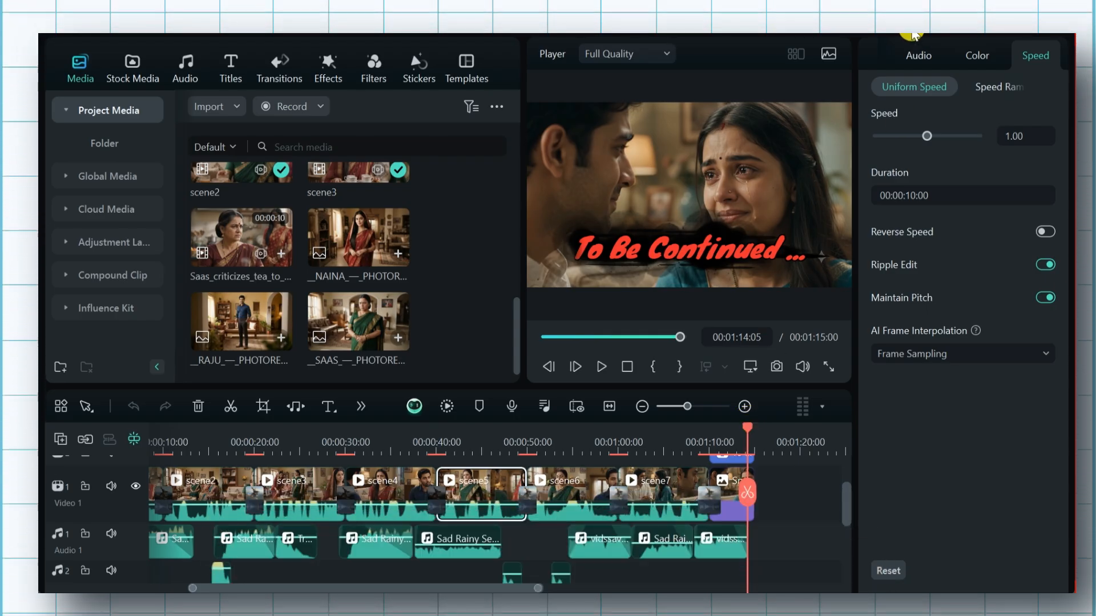
{"action": "key", "text": "ctrl+e"}
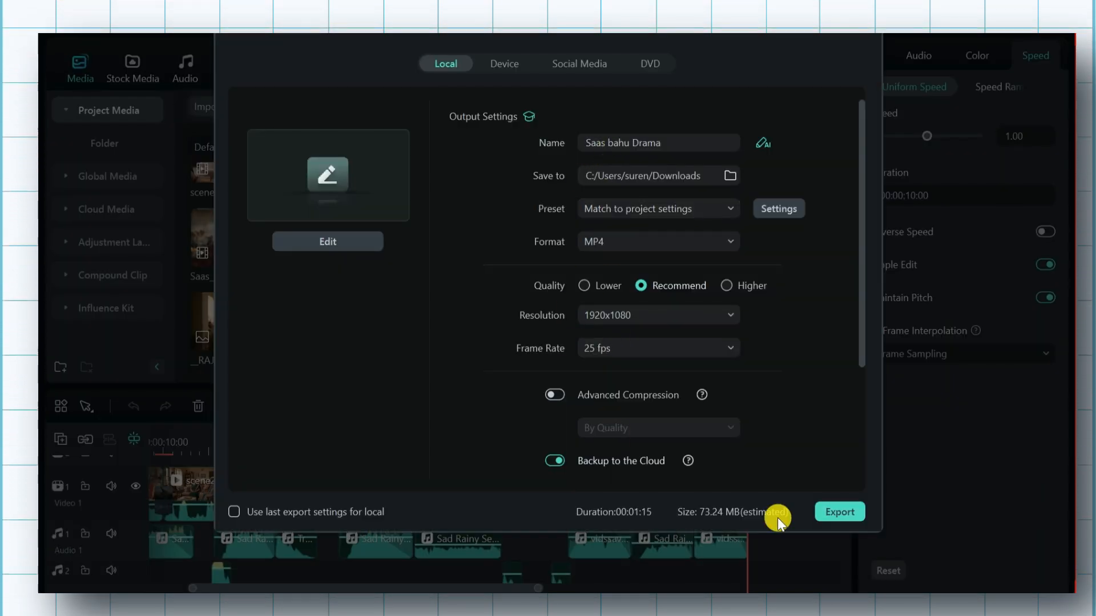
{"action": "left_click", "coordinate": [860, 36]}
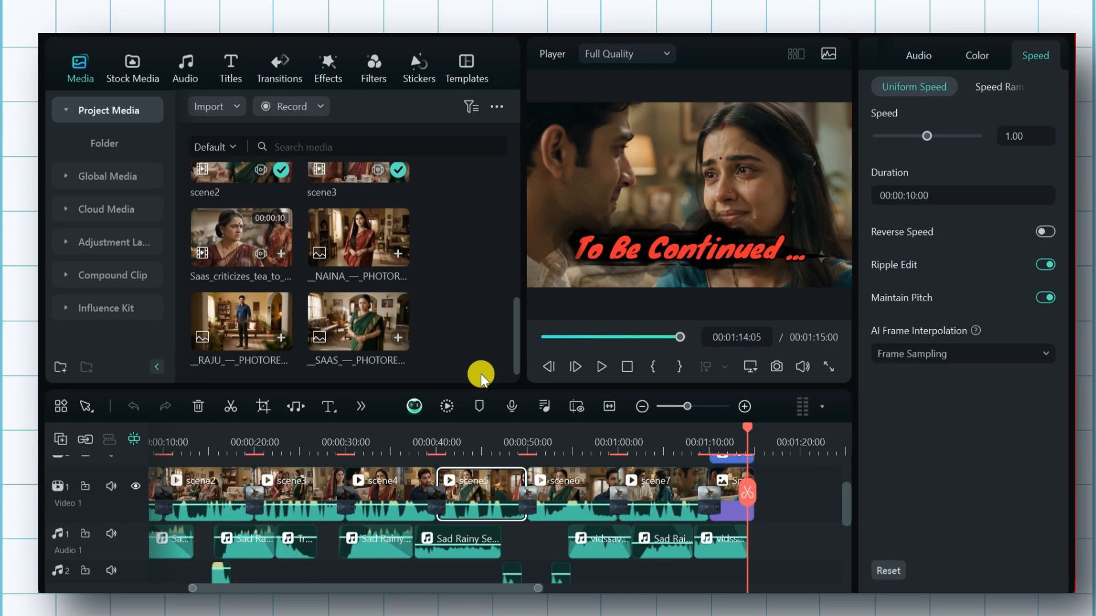